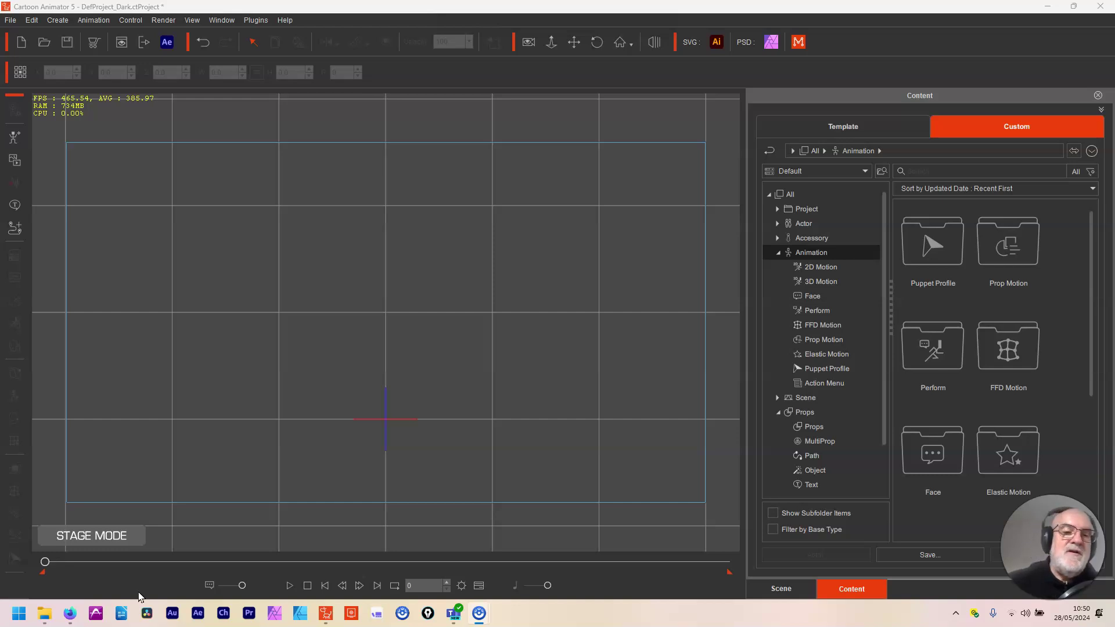
# - Drag ArticulatedArm.png from the Desktop in File Explorer onto the Cartoon Animator stage
pyautogui.click(44, 613)
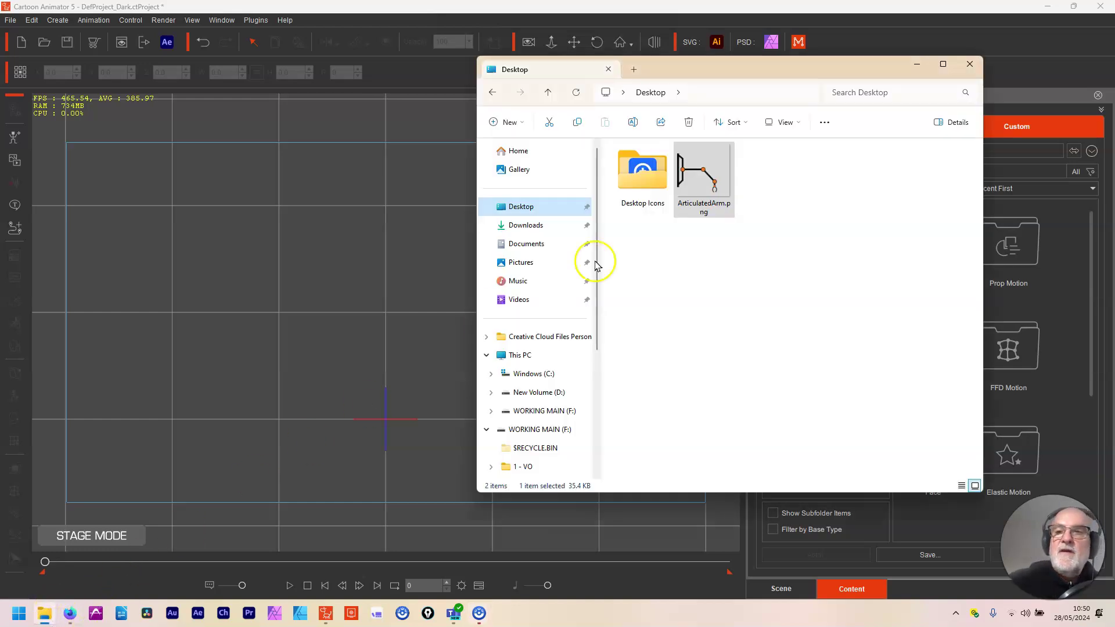
pyautogui.click(715, 183)
pyautogui.moveTo(711, 178); pyautogui.dragTo(443, 368)
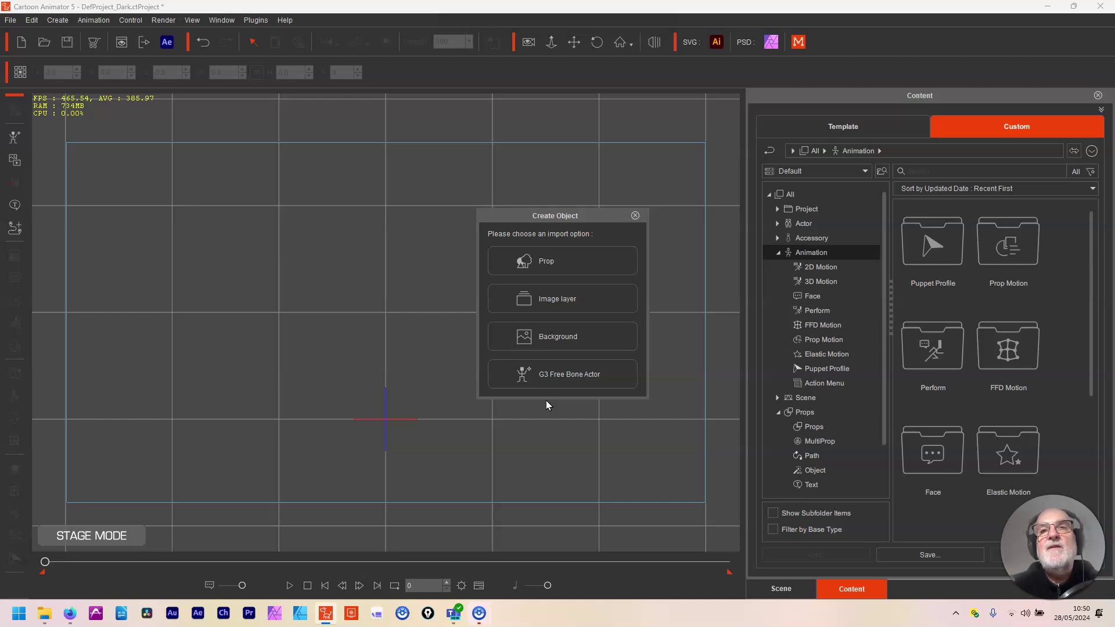
# - Import ArticulatedArm.png as a Rigged Prop, check the ArticulatedArm(0) layer, and start Add Bone
pyautogui.click(552, 256)
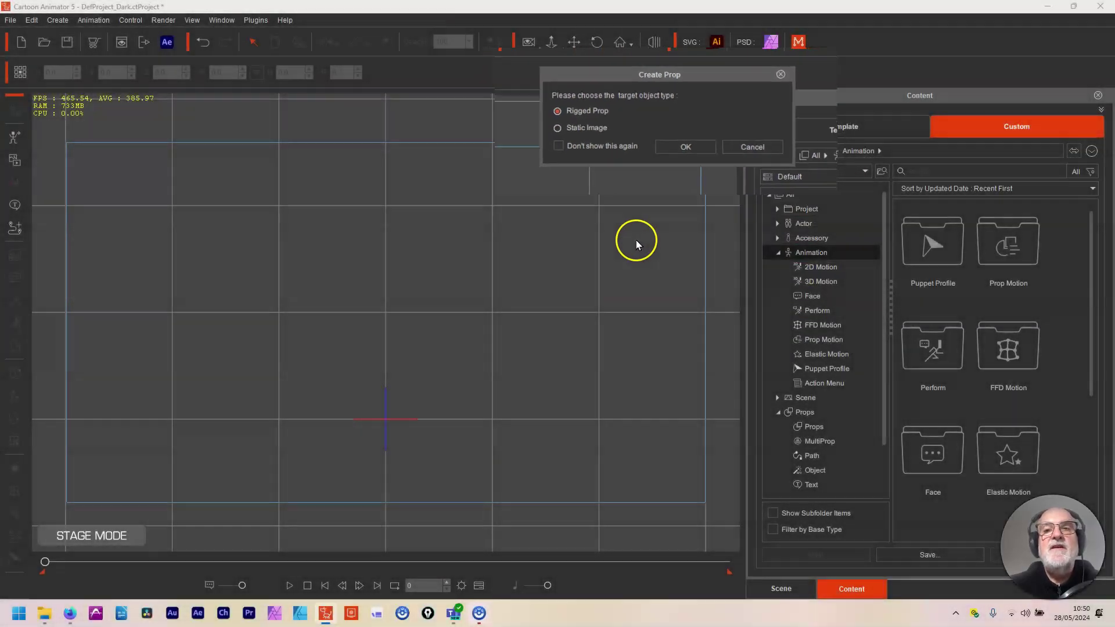
pyautogui.click(691, 142)
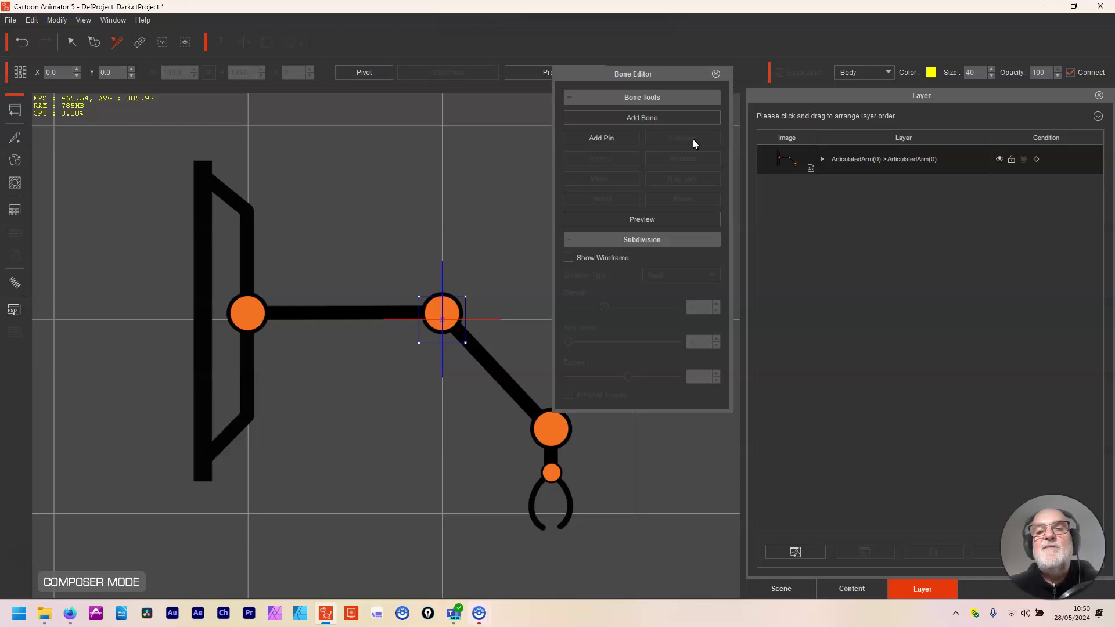
pyautogui.click(889, 154)
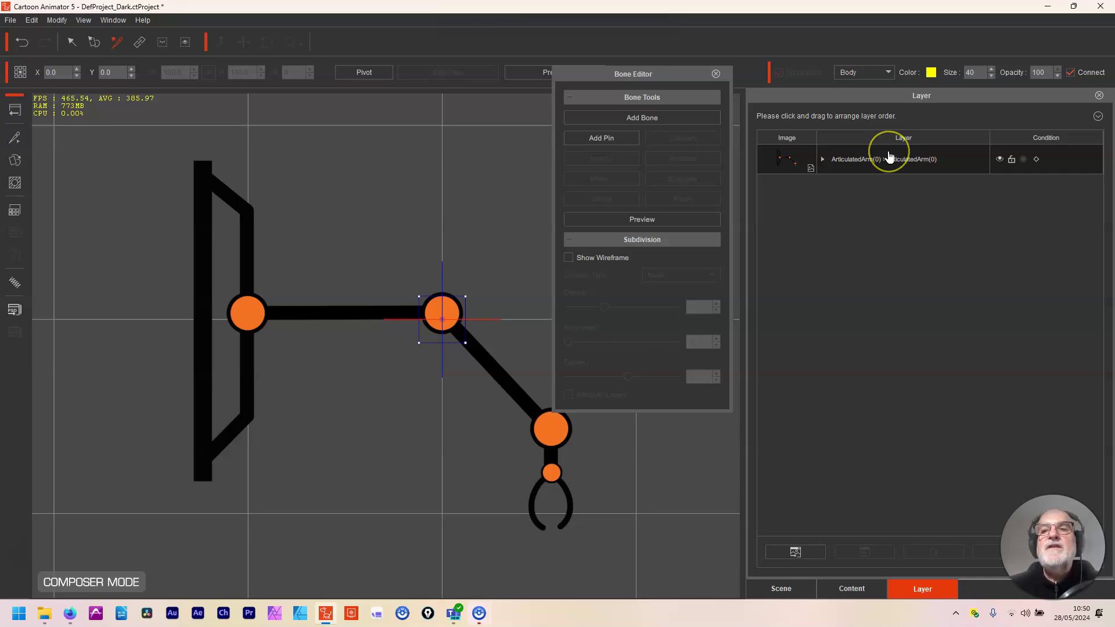
pyautogui.moveTo(888, 155)
pyautogui.mouseDown()
pyautogui.moveTo(910, 160)
pyautogui.moveTo(898, 164)
pyautogui.mouseUp()
pyautogui.click(823, 158)
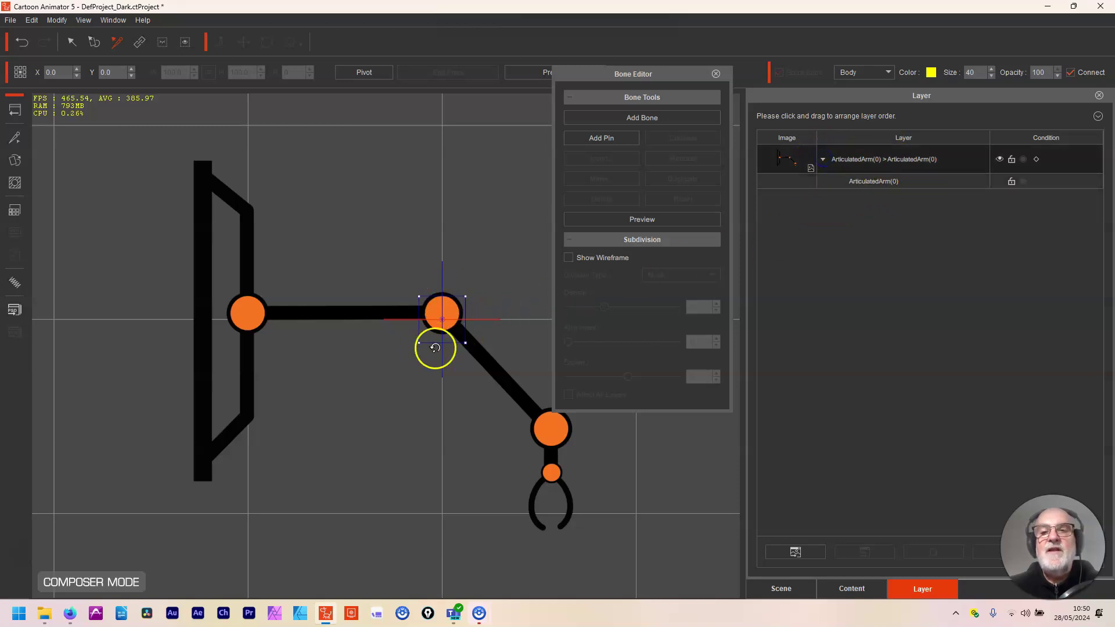
pyautogui.click(823, 158)
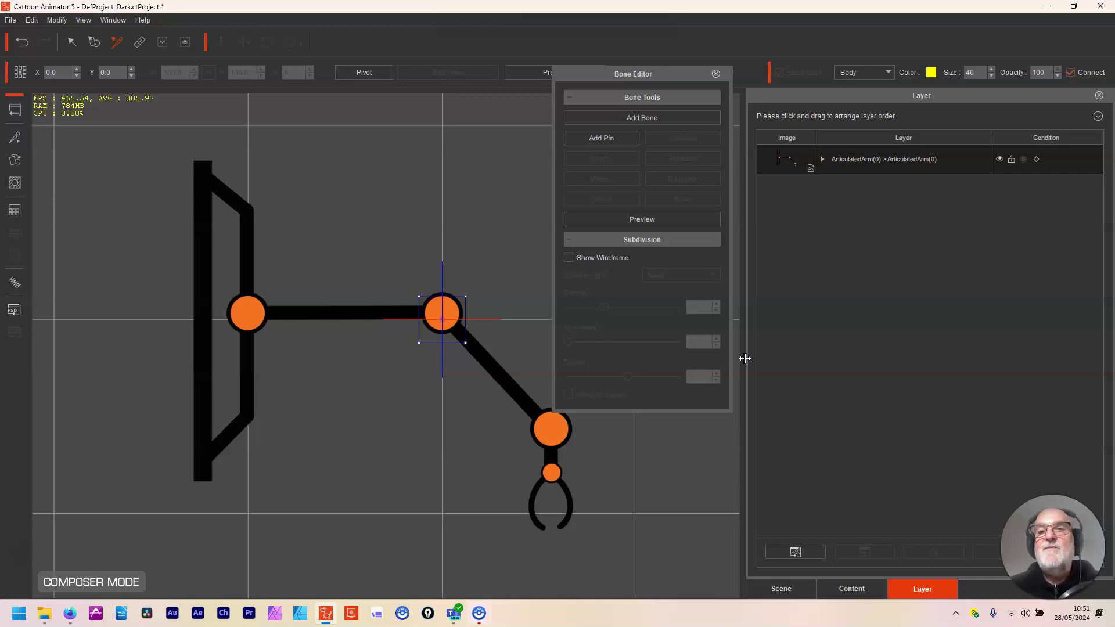
pyautogui.click(647, 116)
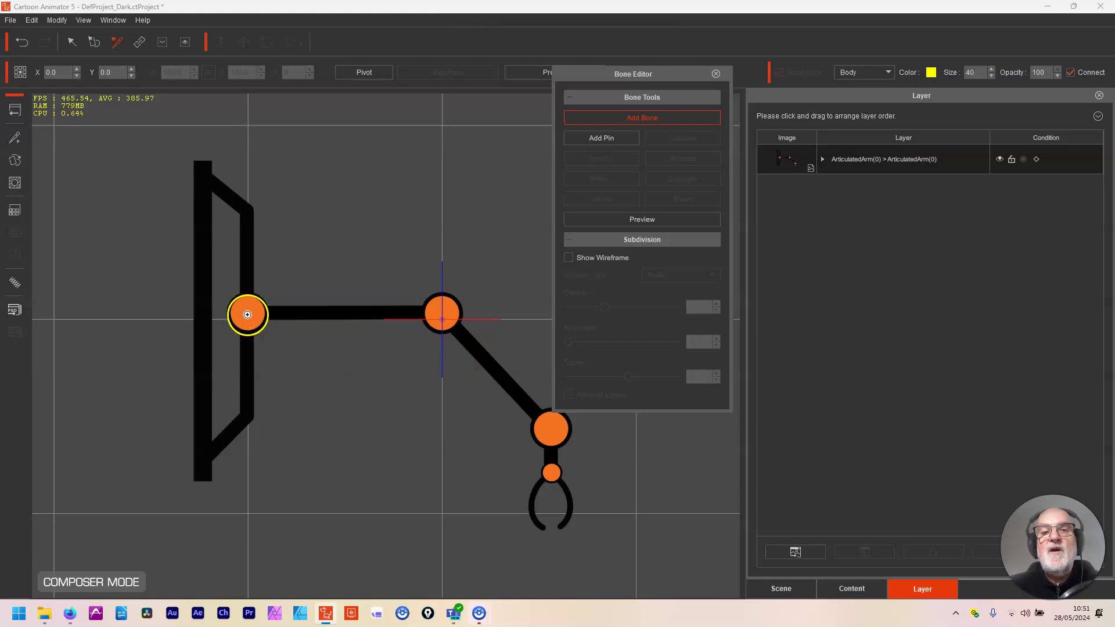
# - Place a bone chain through the shoulder, elbow, wrist and claw joints
pyautogui.click(247, 313)
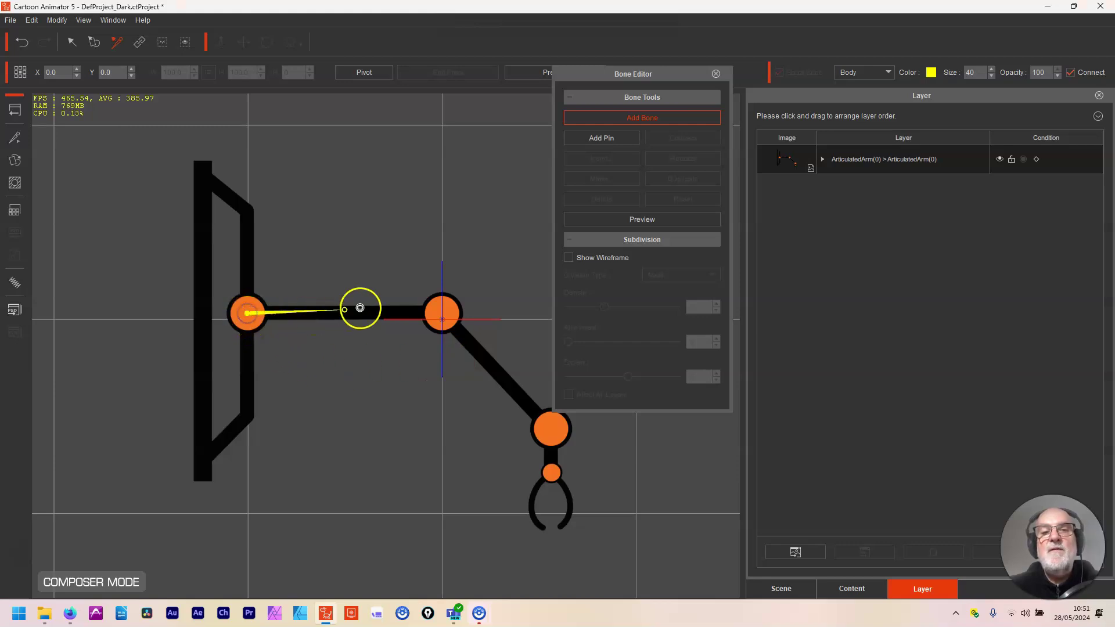
pyautogui.click(442, 314)
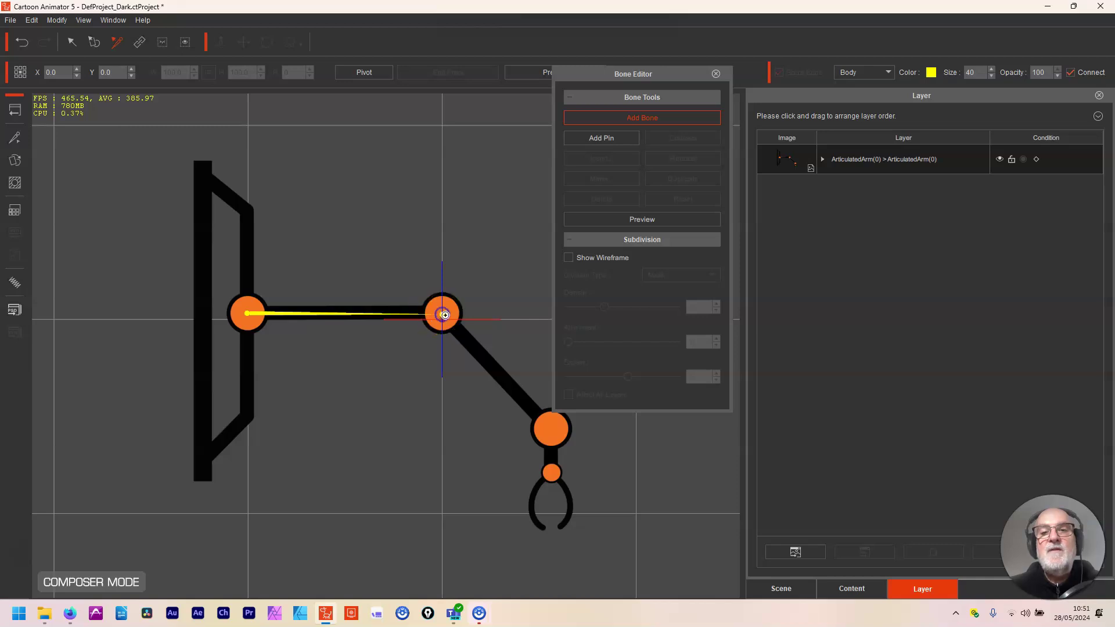
pyautogui.click(552, 431)
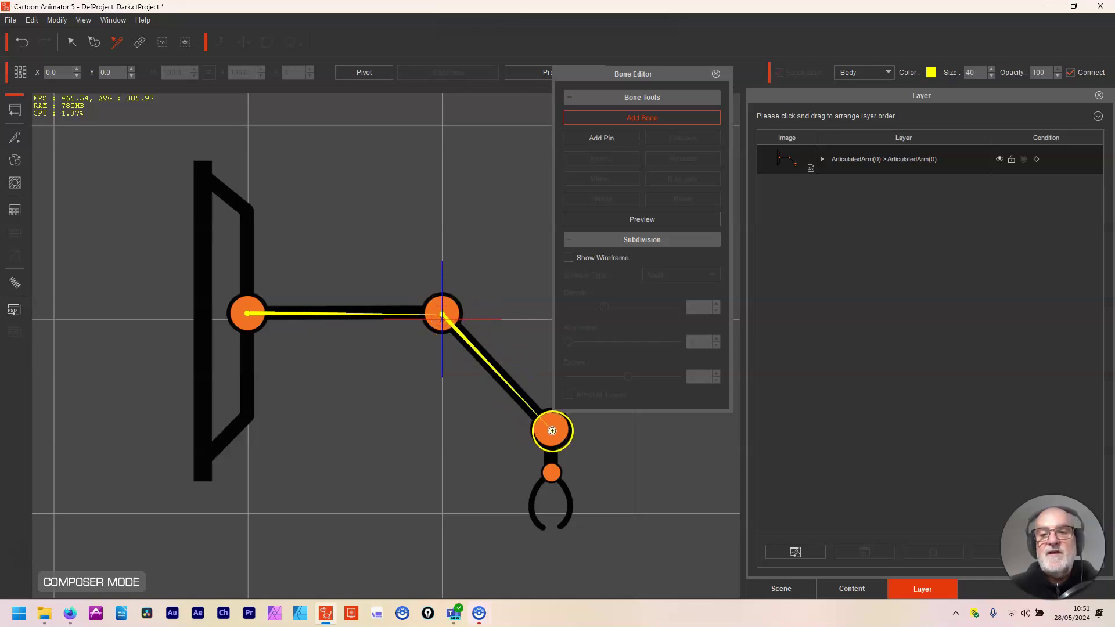
pyautogui.click(552, 473)
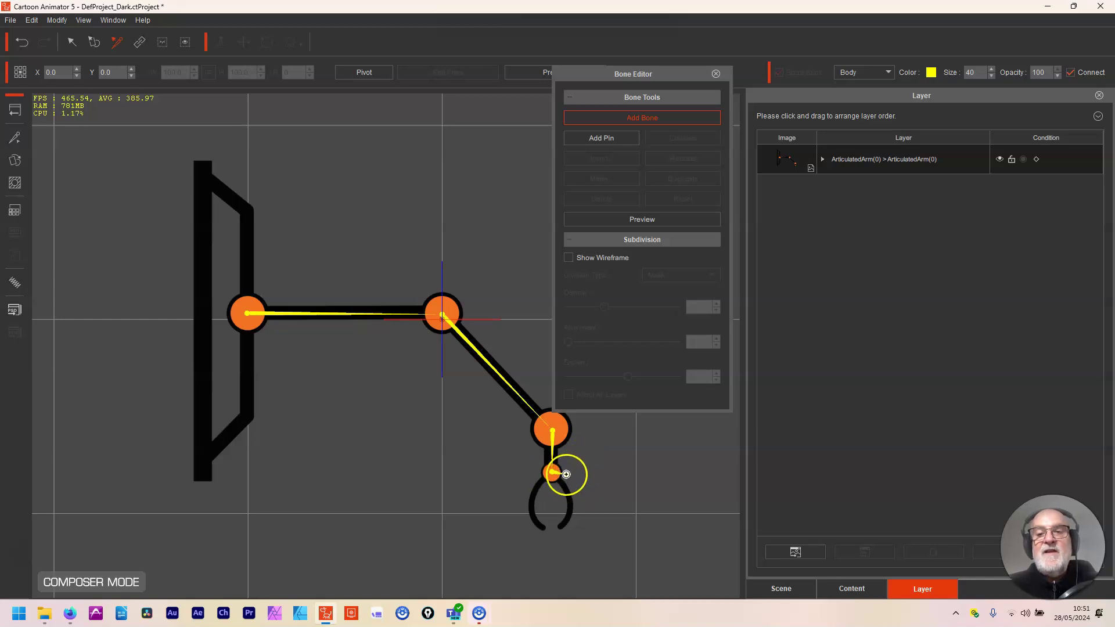
pyautogui.rightClick(567, 464)
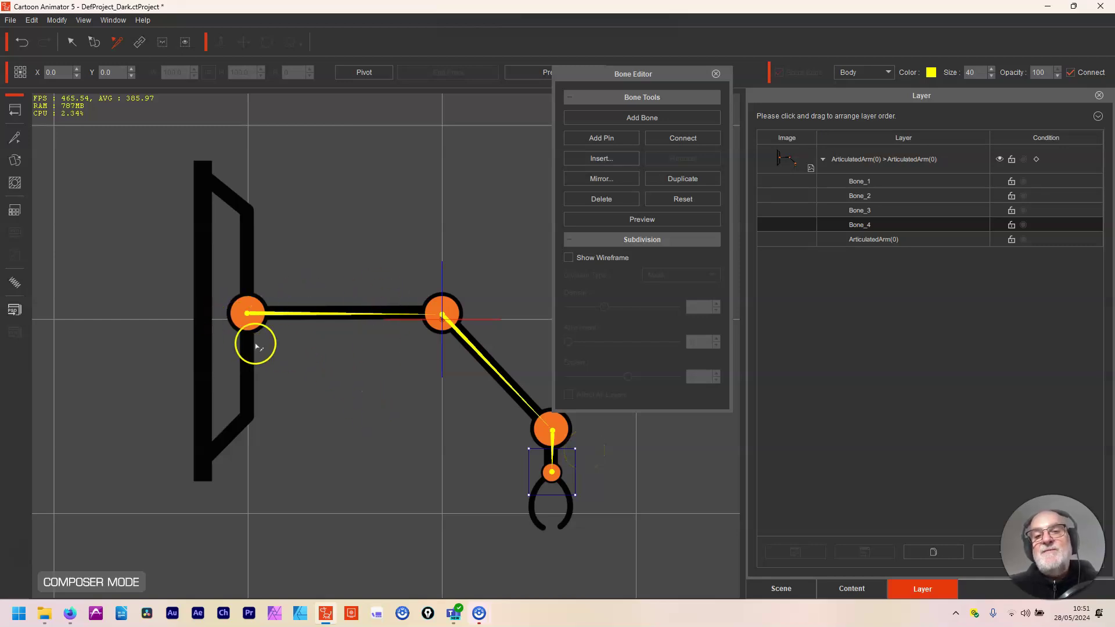
# - Select Bone_1, Bone_3 and Bone_4 to check the chain, ending with Bone_1 selected
pyautogui.click(246, 314)
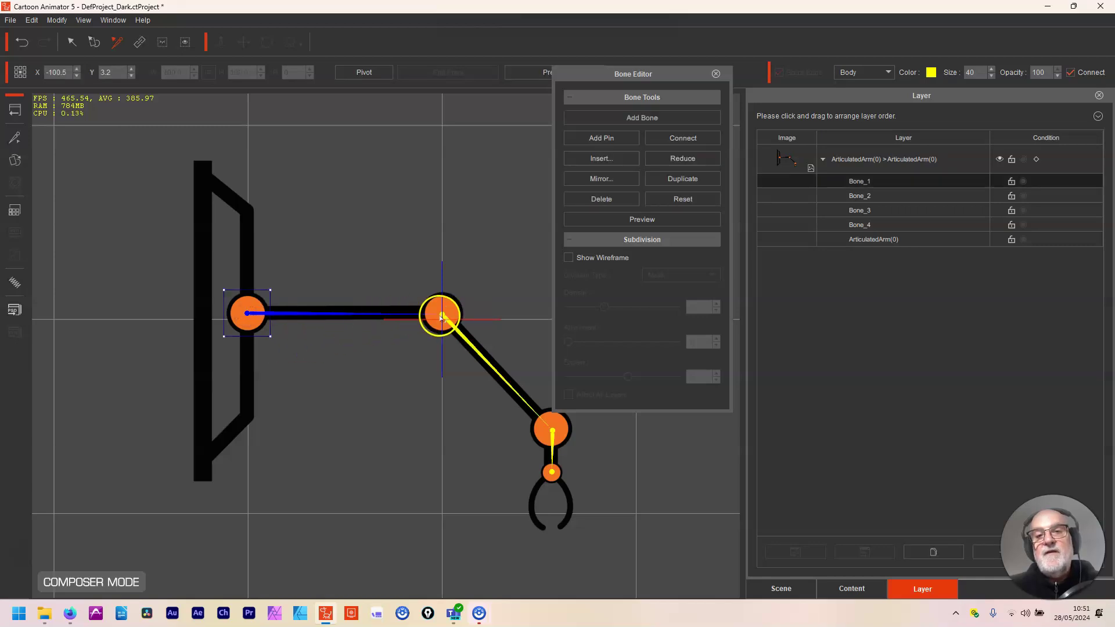
pyautogui.click(477, 395)
pyautogui.click(551, 430)
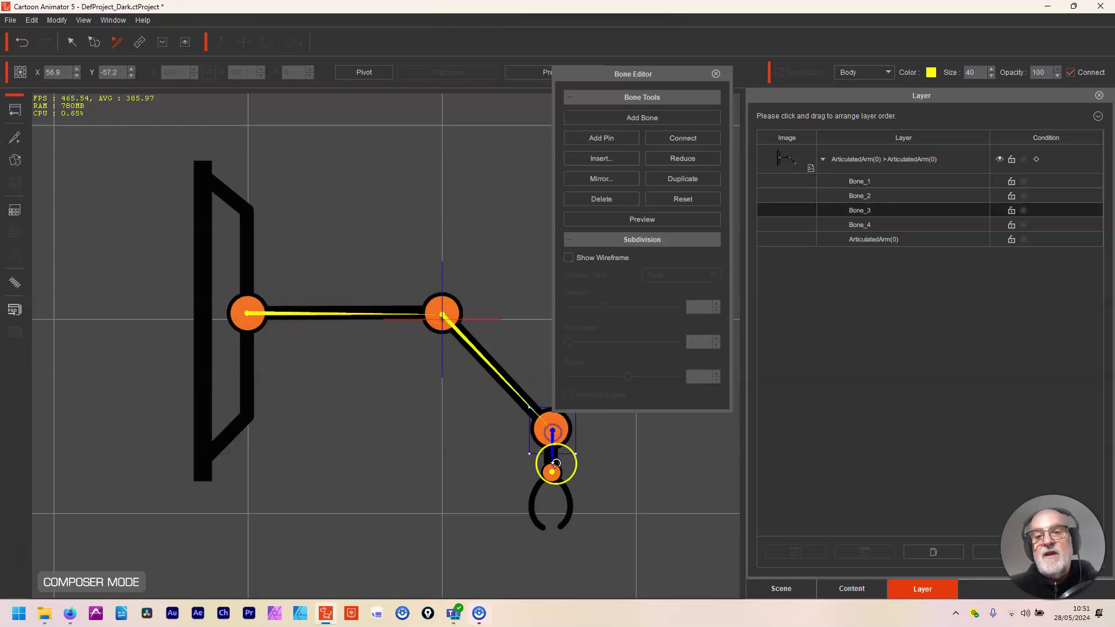
pyautogui.click(552, 474)
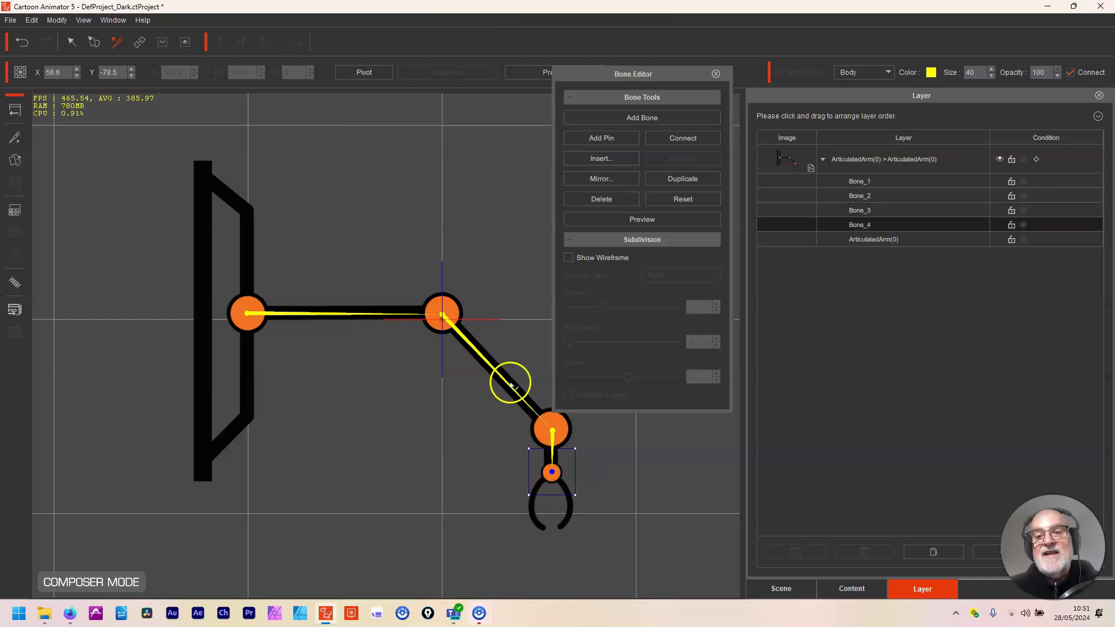
pyautogui.click(243, 318)
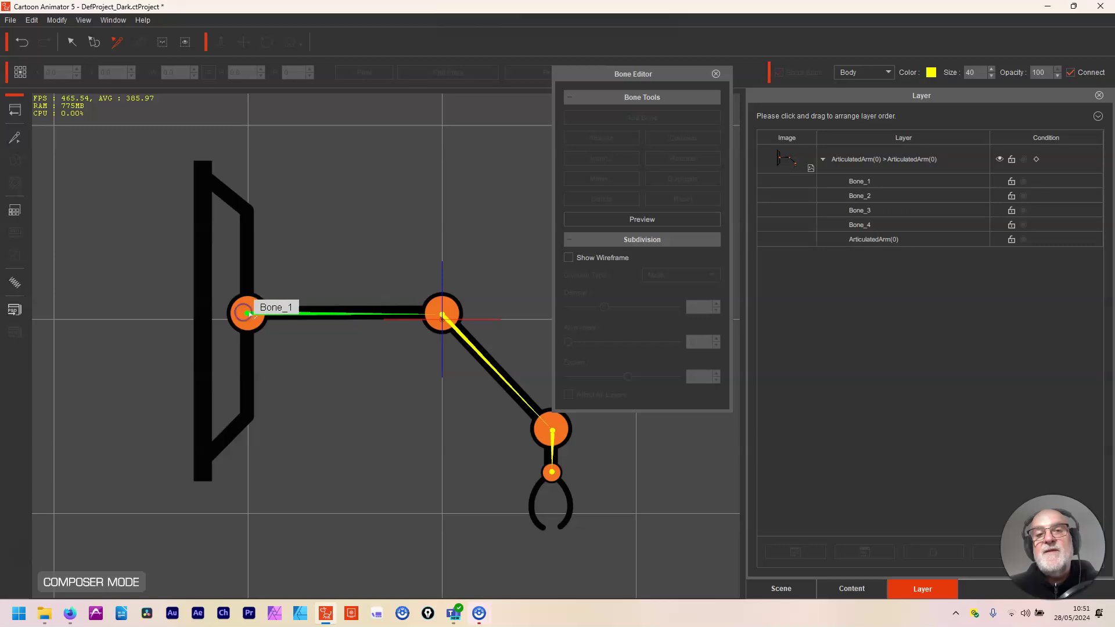
pyautogui.click(246, 314)
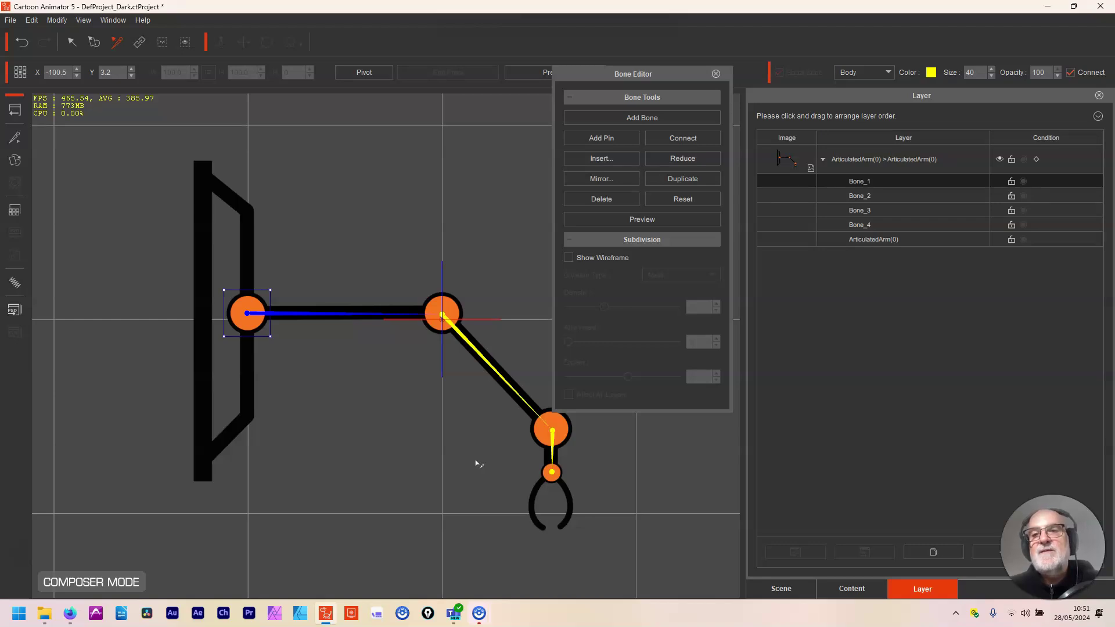
pyautogui.click(645, 220)
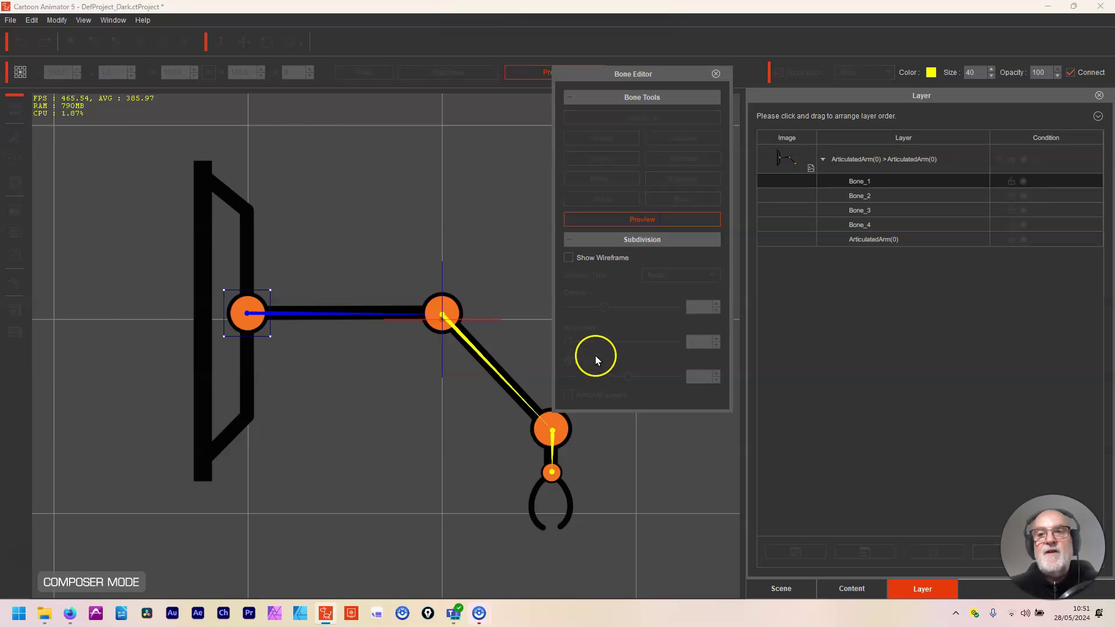
pyautogui.moveTo(274, 291)
pyautogui.mouseDown()
pyautogui.moveTo(262, 264)
pyautogui.moveTo(278, 321)
pyautogui.moveTo(284, 259)
pyautogui.moveTo(281, 283)
pyautogui.mouseUp()
pyautogui.click(446, 306)
pyautogui.moveTo(466, 282)
pyautogui.mouseDown()
pyautogui.moveTo(456, 242)
pyautogui.moveTo(466, 278)
pyautogui.moveTo(453, 281)
pyautogui.moveTo(460, 259)
pyautogui.moveTo(465, 294)
pyautogui.mouseUp()
pyautogui.click(506, 450)
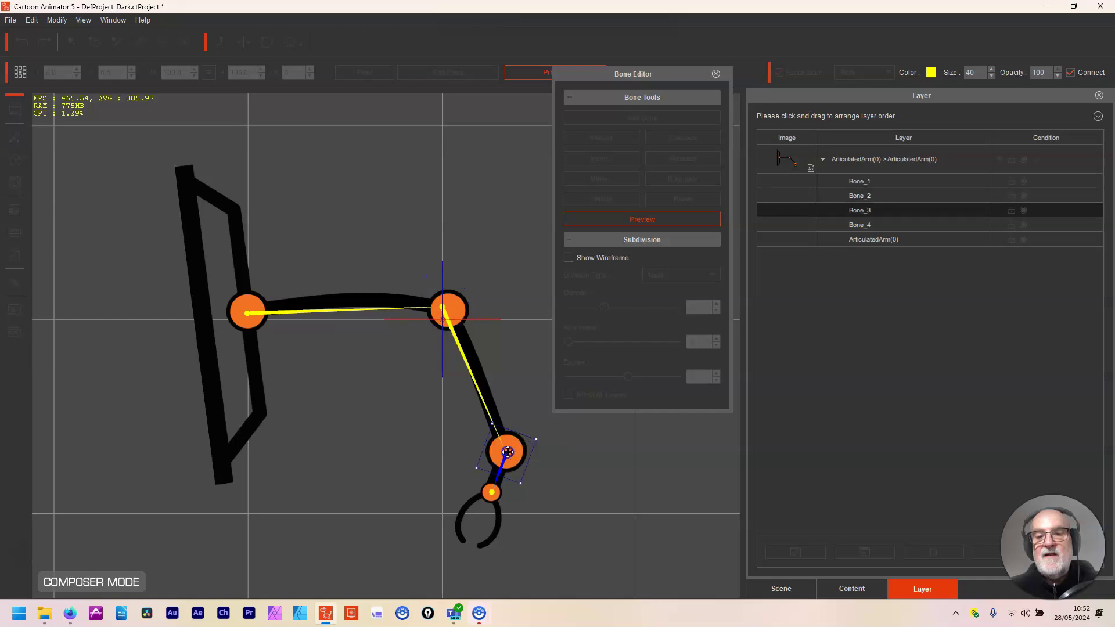
pyautogui.moveTo(528, 473); pyautogui.dragTo(487, 462)
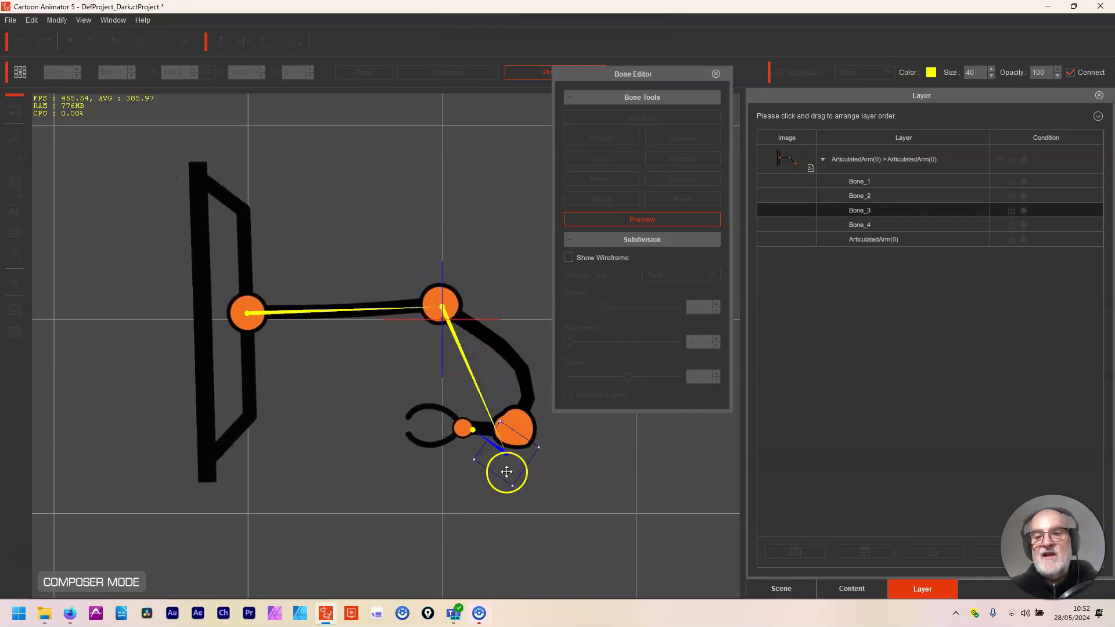
pyautogui.click(667, 221)
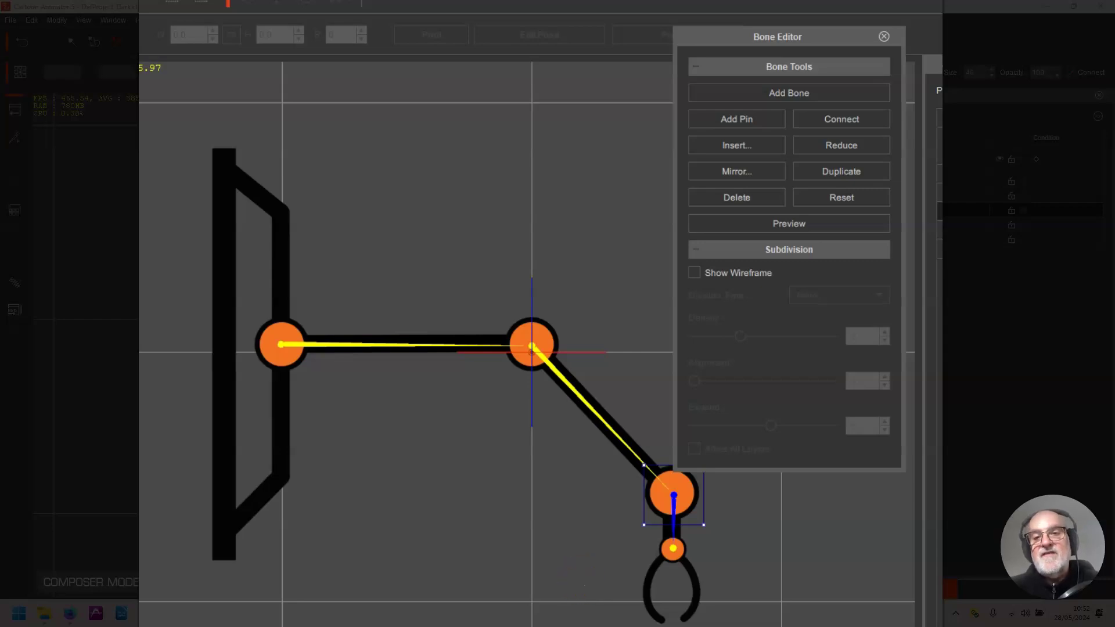
# - Show the mesh wireframe and set Density 7, Alignment 5 and Expand 1
pyautogui.click(695, 272)
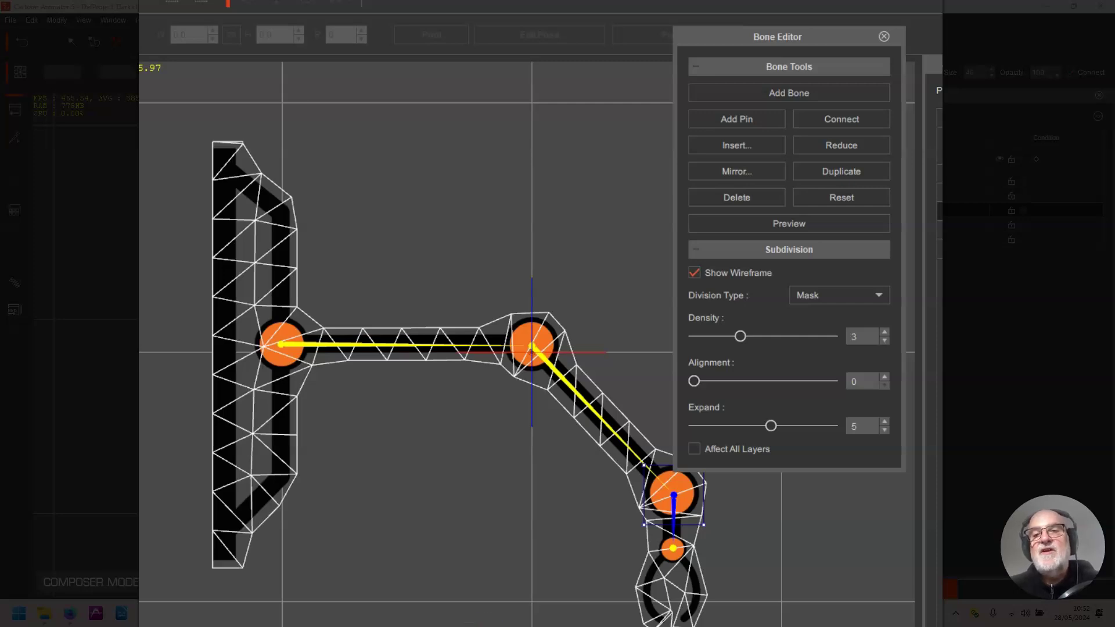
pyautogui.moveTo(747, 336); pyautogui.dragTo(785, 337)
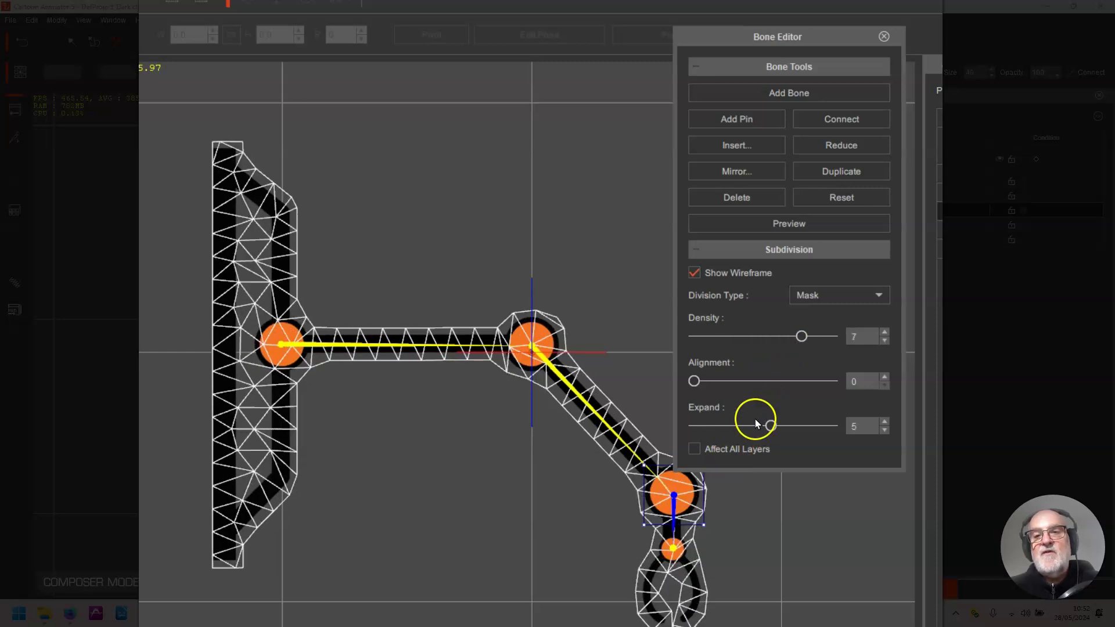
pyautogui.click(698, 381)
pyautogui.moveTo(759, 381); pyautogui.dragTo(770, 381)
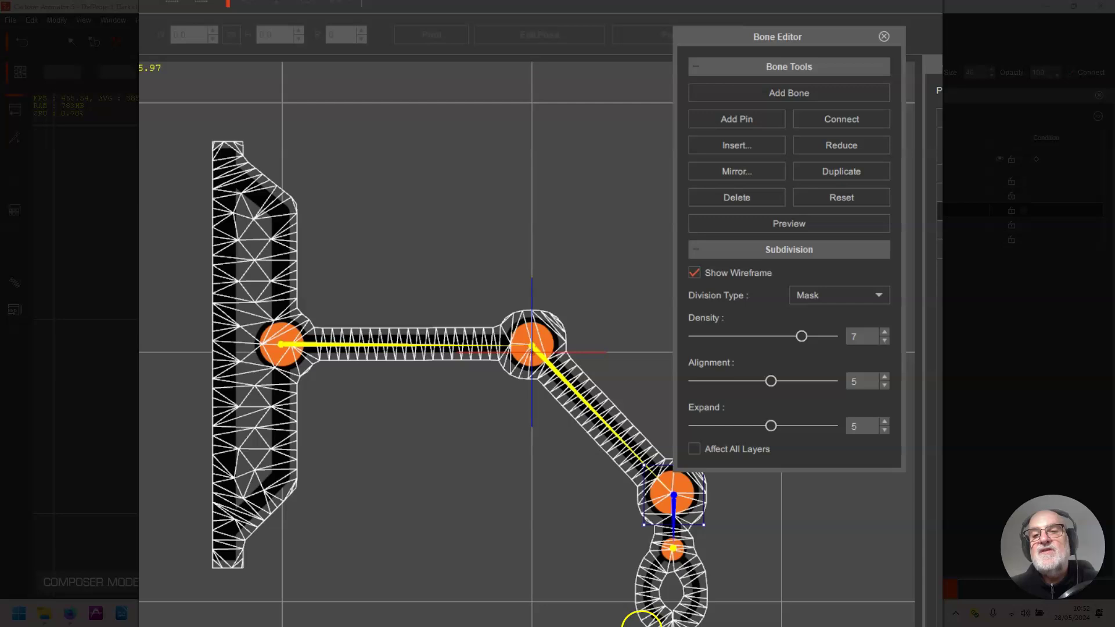
pyautogui.click(770, 426)
pyautogui.moveTo(749, 426); pyautogui.dragTo(708, 427)
pyautogui.moveTo(695, 466); pyautogui.dragTo(677, 558)
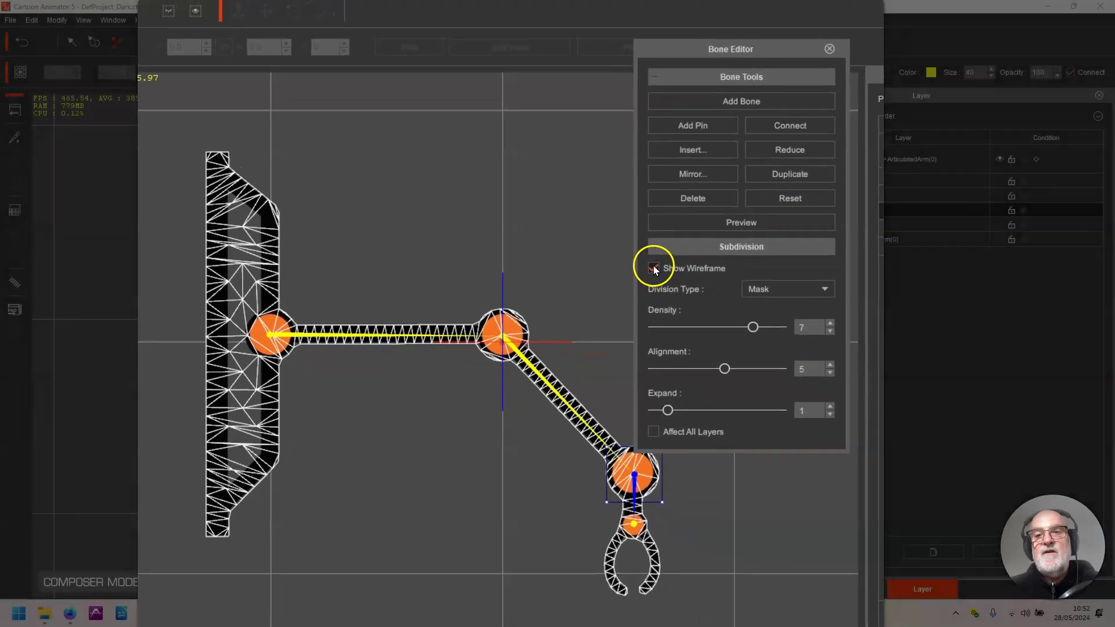
# - Hide the wireframe, collapse Subdivision, select Bone_2 and turn on Preview
pyautogui.click(654, 267)
pyautogui.click(747, 247)
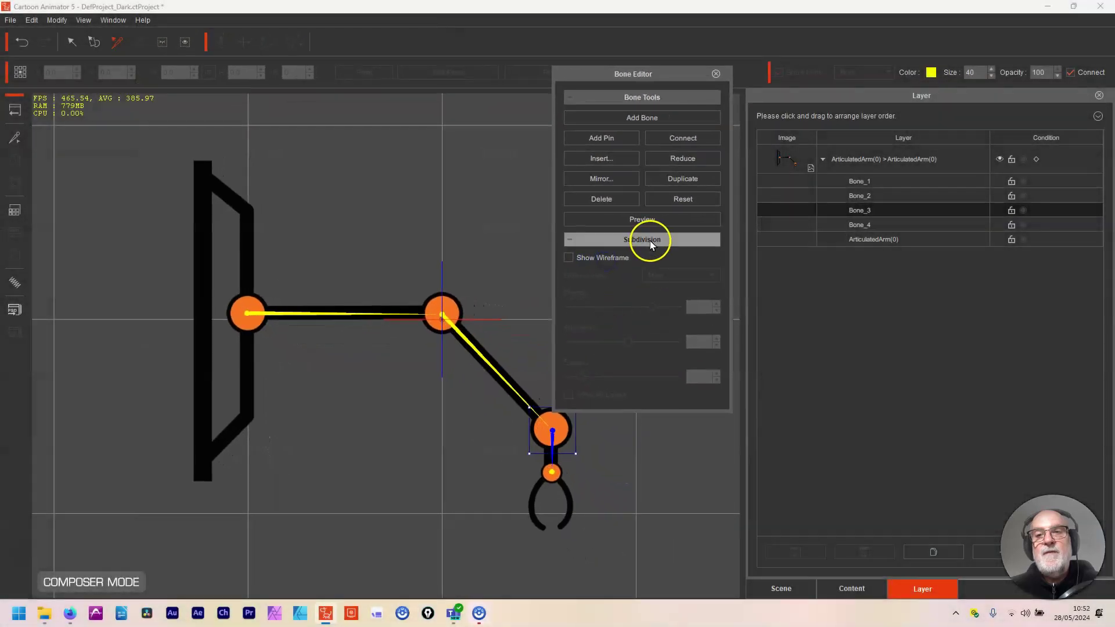
pyautogui.click(453, 314)
pyautogui.click(652, 216)
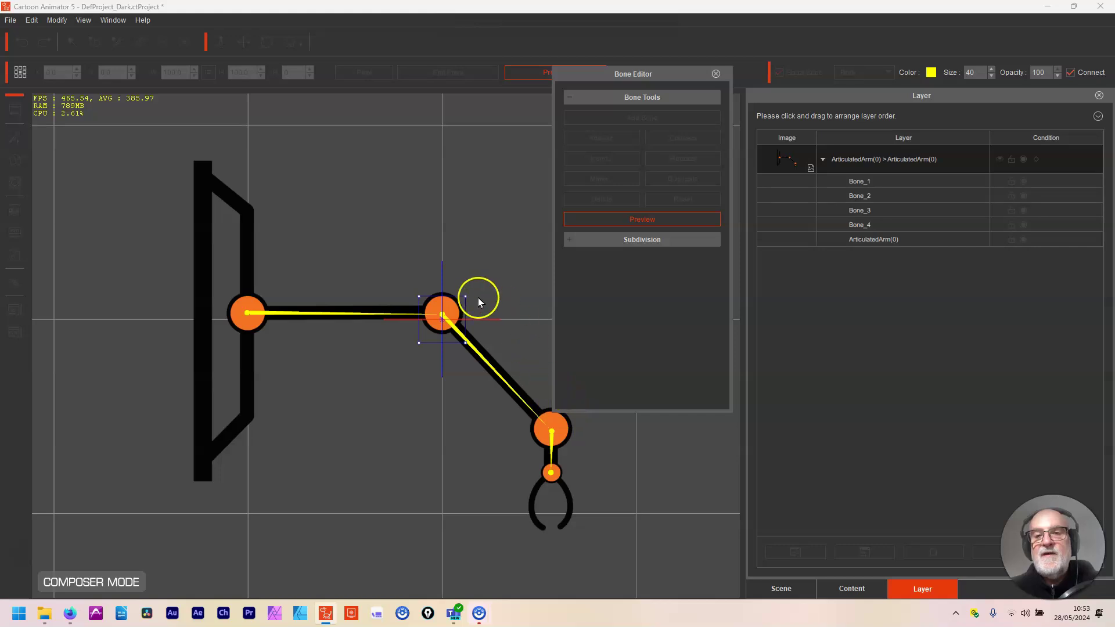
pyautogui.moveTo(468, 298); pyautogui.dragTo(480, 293)
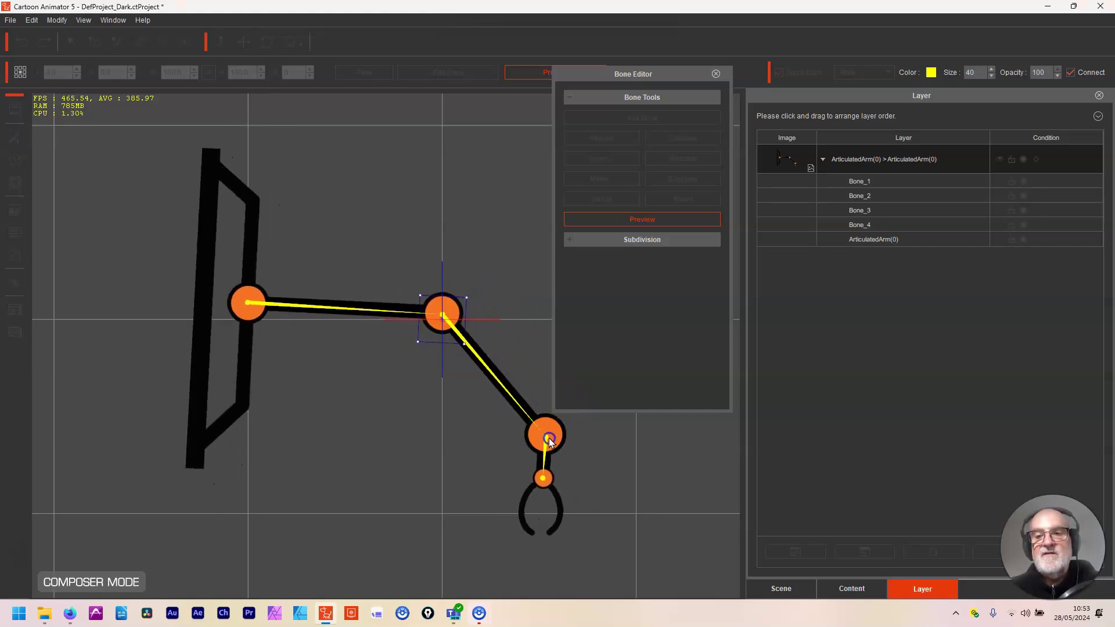
pyautogui.click(547, 435)
pyautogui.moveTo(570, 421)
pyautogui.mouseDown()
pyautogui.moveTo(573, 374)
pyautogui.moveTo(552, 339)
pyautogui.moveTo(570, 419)
pyautogui.moveTo(542, 437)
pyautogui.moveTo(570, 428)
pyautogui.moveTo(553, 384)
pyautogui.moveTo(561, 428)
pyautogui.moveTo(535, 386)
pyautogui.moveTo(564, 411)
pyautogui.moveTo(560, 430)
pyautogui.mouseUp()
pyautogui.click(442, 317)
pyautogui.moveTo(473, 294); pyautogui.dragTo(474, 258)
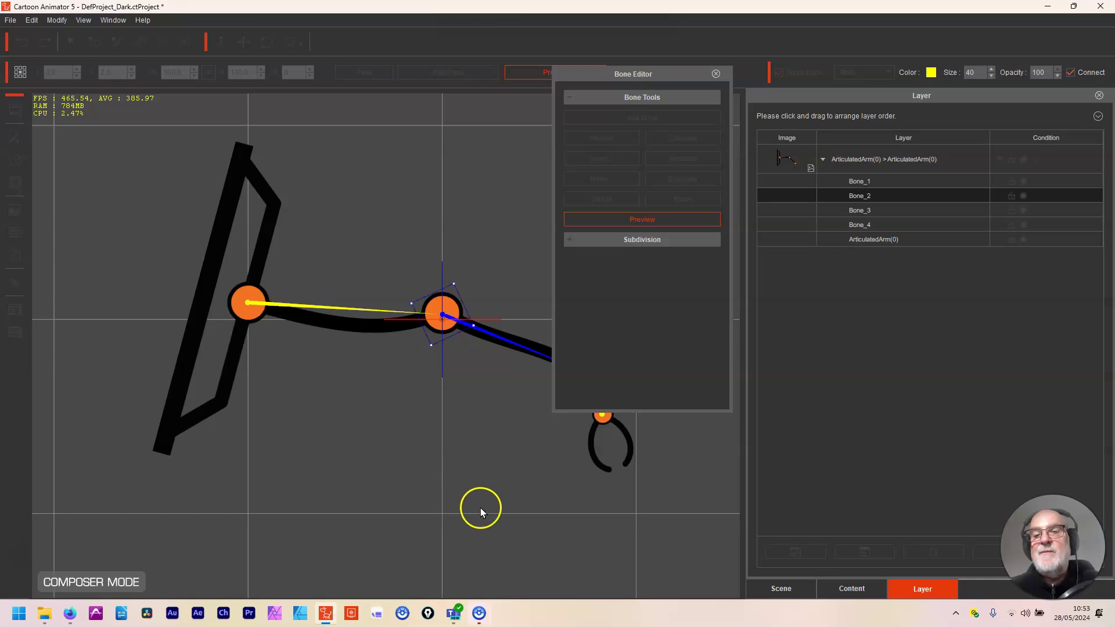
pyautogui.click(652, 220)
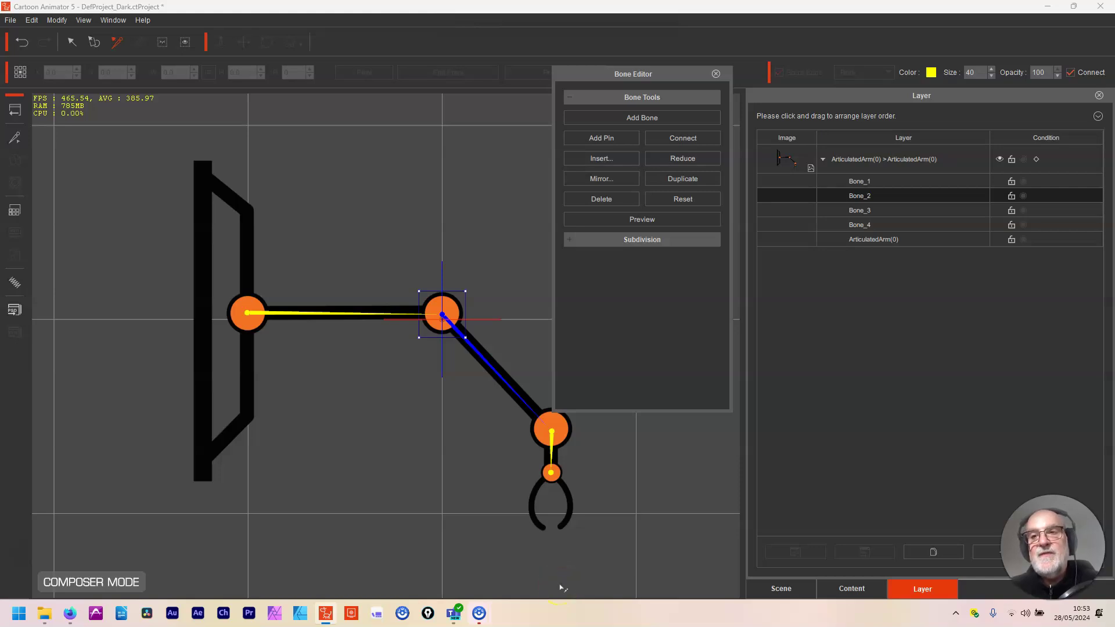
# - Select Bone_1 on the canvas and its Bone_1 row in the Layer panel
pyautogui.click(912, 158)
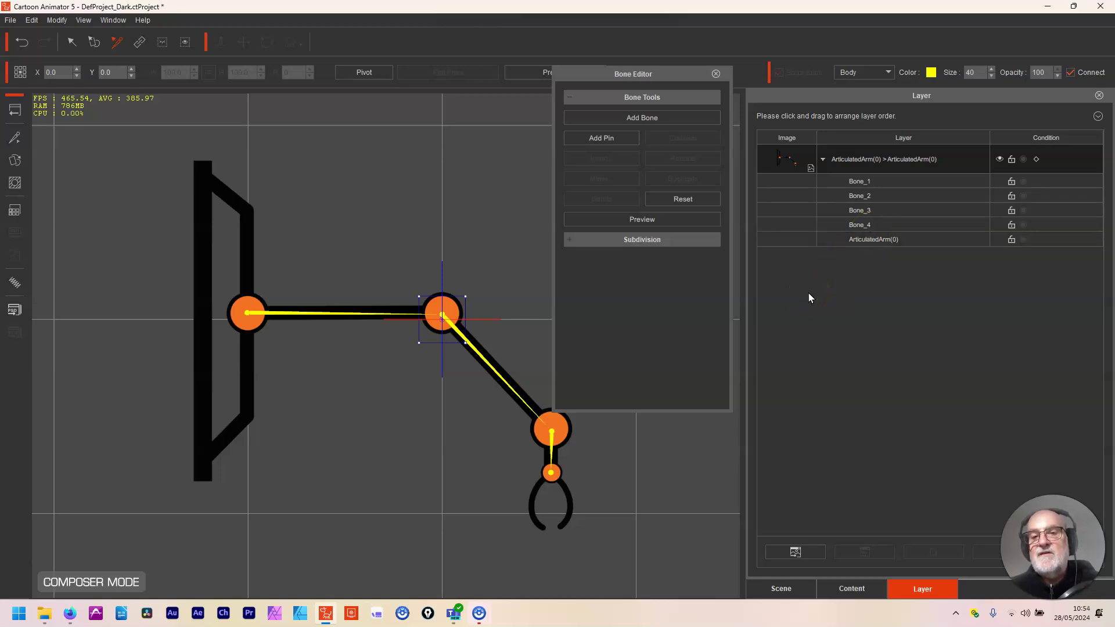
pyautogui.click(274, 312)
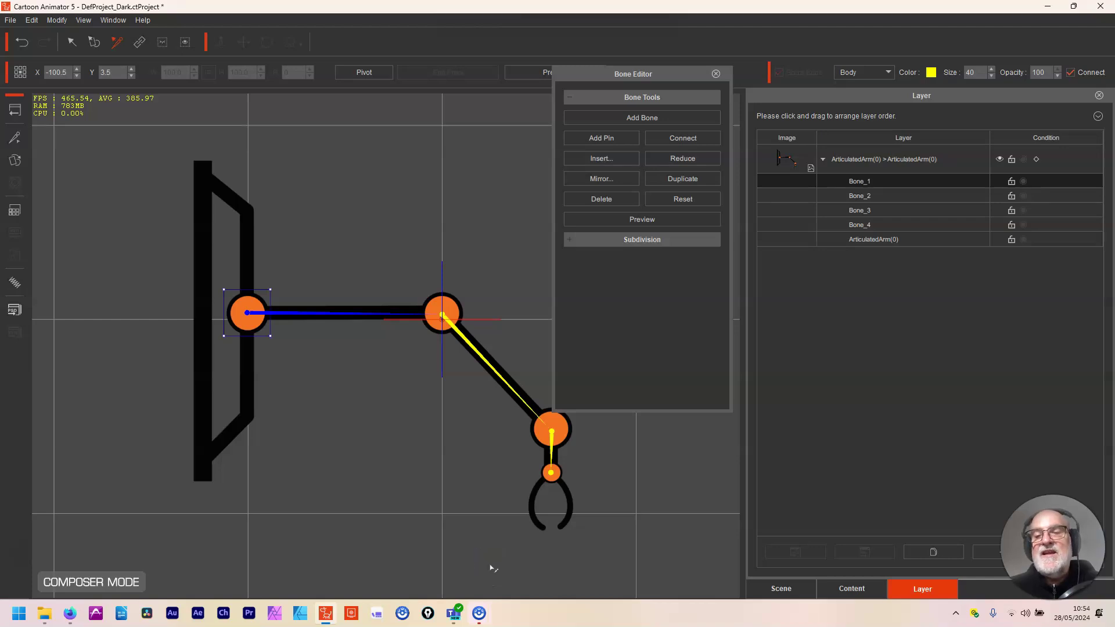
pyautogui.click(855, 189)
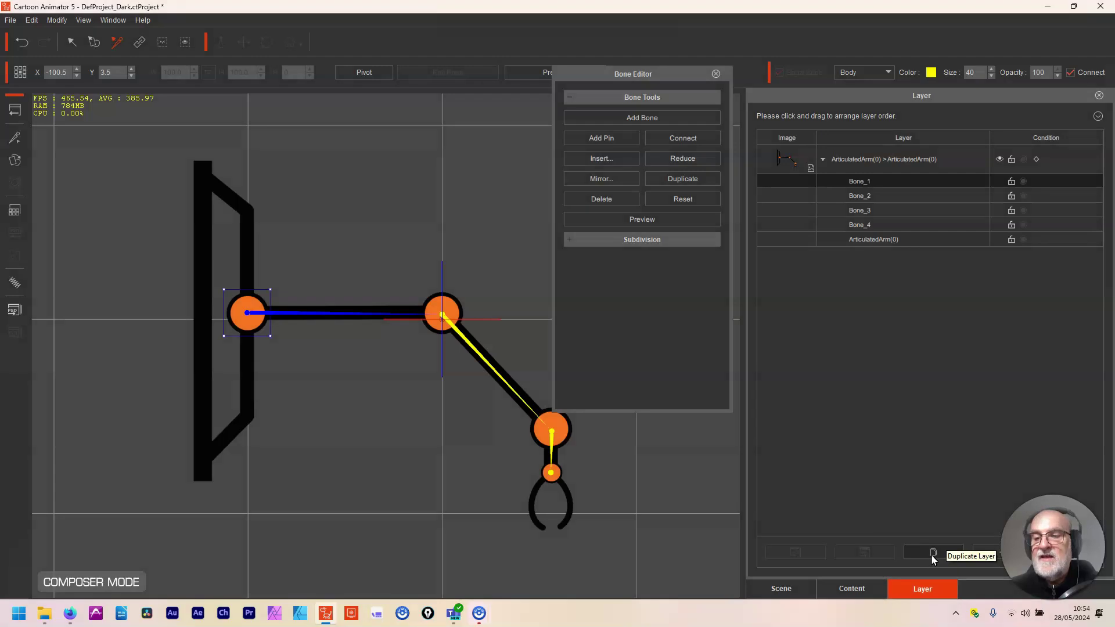
# - Duplicate the Bone_1 layer, open the new layer's mask for editing, and save the project
pyautogui.click(933, 555)
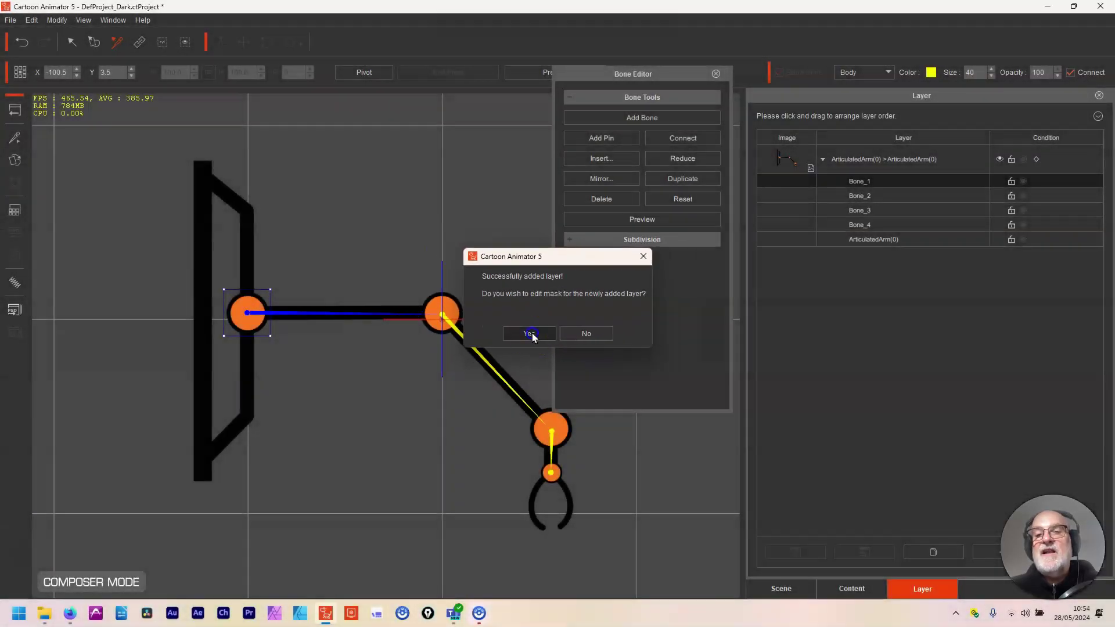
pyautogui.click(528, 332)
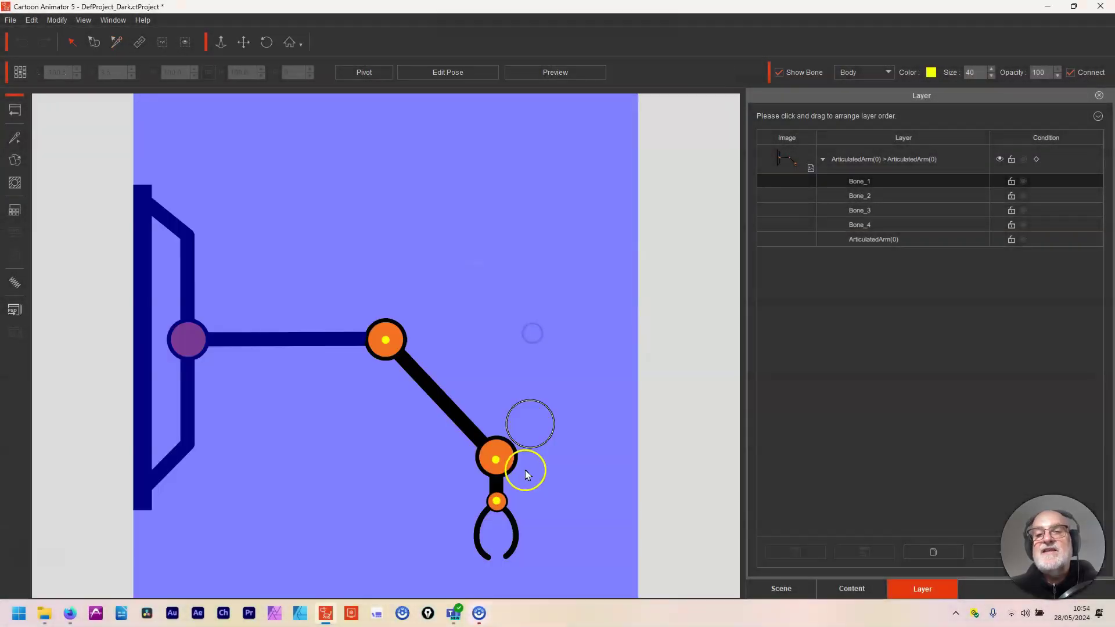
pyautogui.hotkey('ctrl', 's')
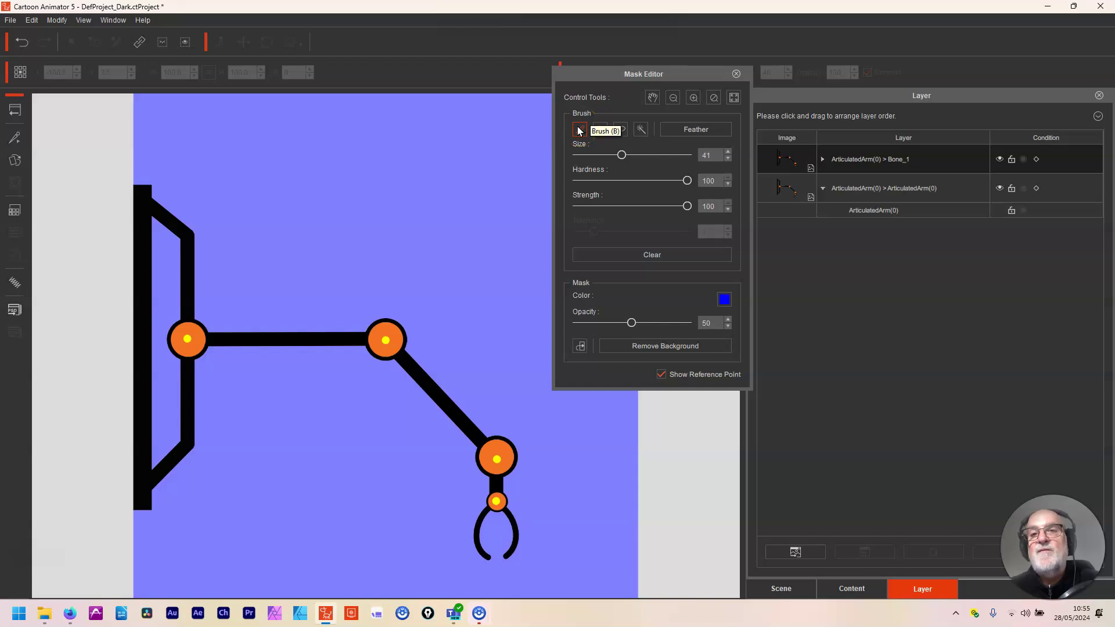
# - Brush-mask the base frame above the first joint, then zoom in on that joint
pyautogui.click(600, 132)
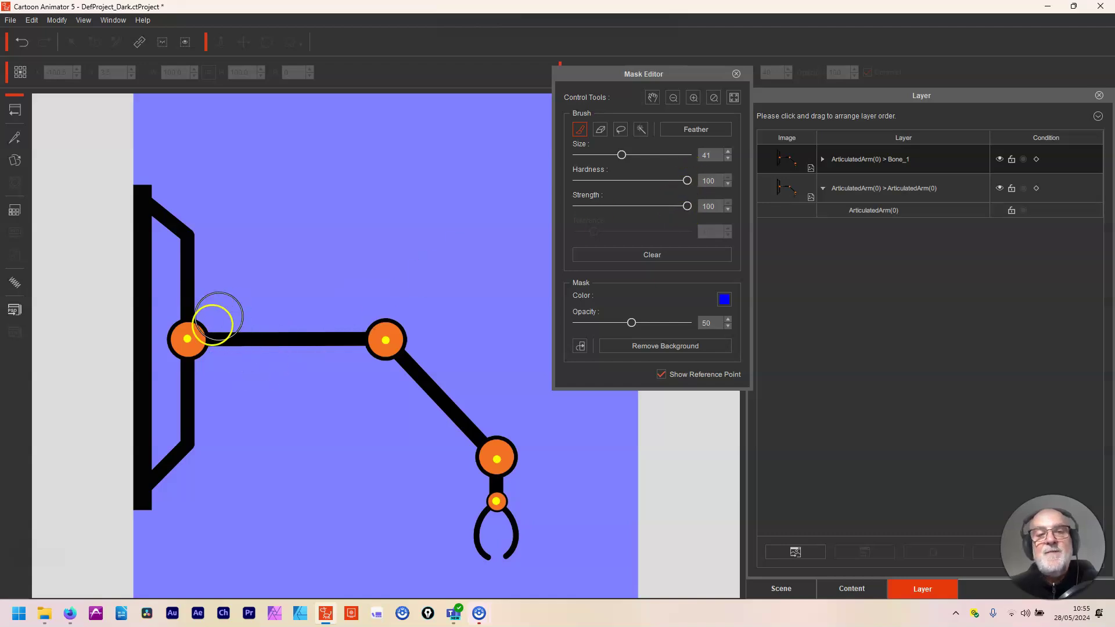
pyautogui.moveTo(186, 288)
pyautogui.mouseDown()
pyautogui.moveTo(179, 227)
pyautogui.moveTo(138, 188)
pyautogui.moveTo(146, 508)
pyautogui.moveTo(187, 391)
pyautogui.mouseUp()
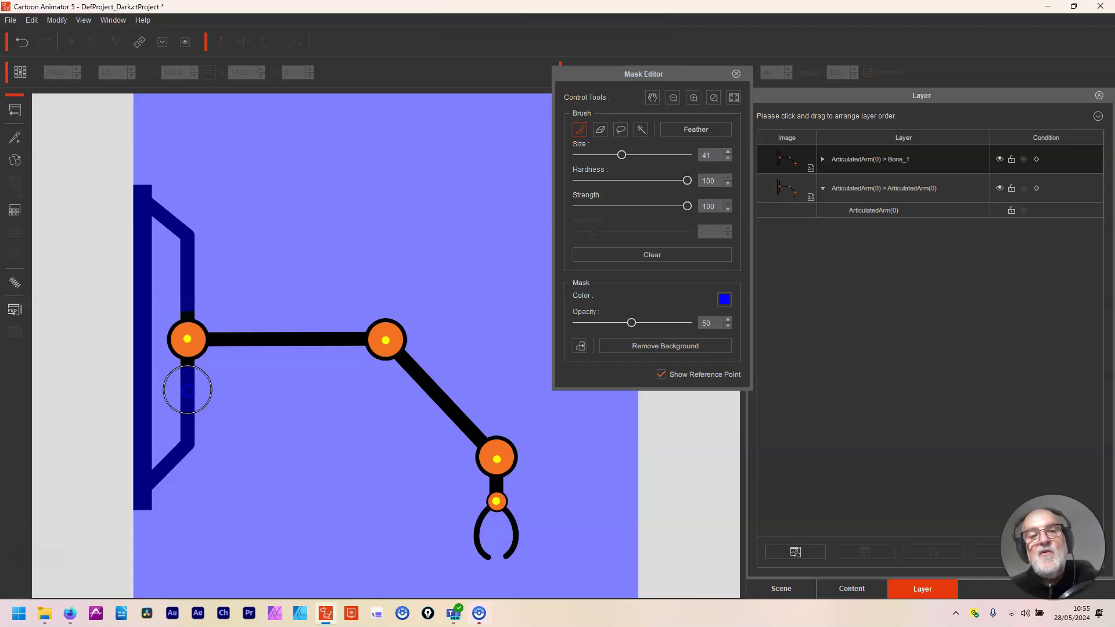
pyautogui.click(691, 97)
pyautogui.click(691, 97)
pyautogui.click(692, 97)
pyautogui.click(653, 97)
pyautogui.moveTo(358, 289); pyautogui.dragTo(696, 162)
pyautogui.click(692, 97)
pyautogui.click(693, 98)
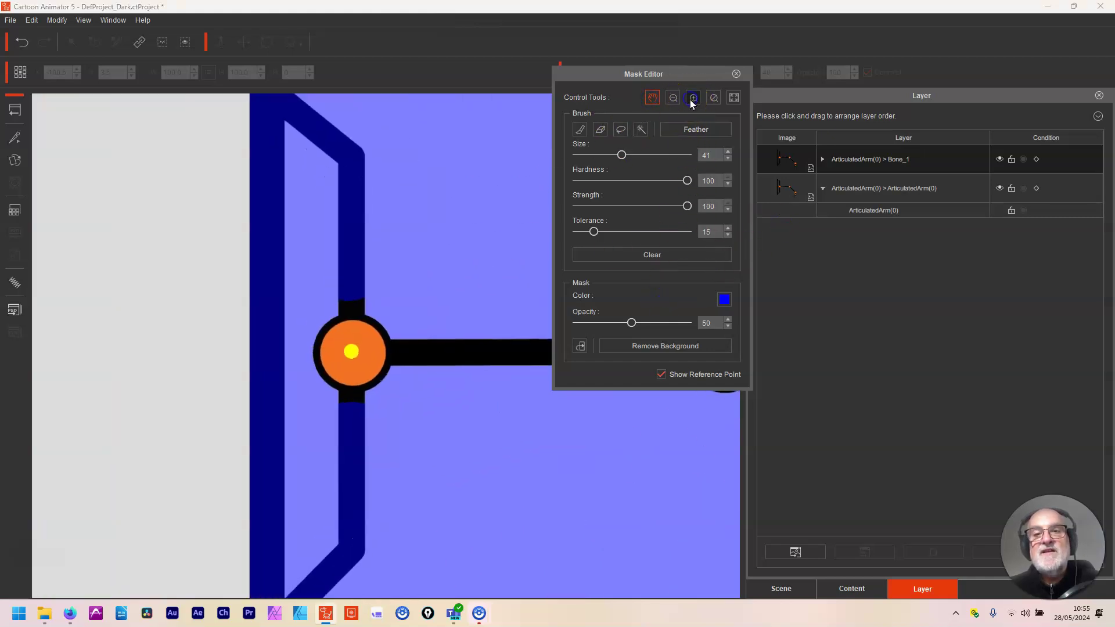
pyautogui.click(693, 97)
pyautogui.click(694, 98)
# - Set brush size 18, mask the black cap above the first joint, and close the Mask Editor
pyautogui.moveTo(622, 156)
pyautogui.mouseDown()
pyautogui.moveTo(585, 157)
pyautogui.moveTo(596, 155)
pyautogui.mouseUp()
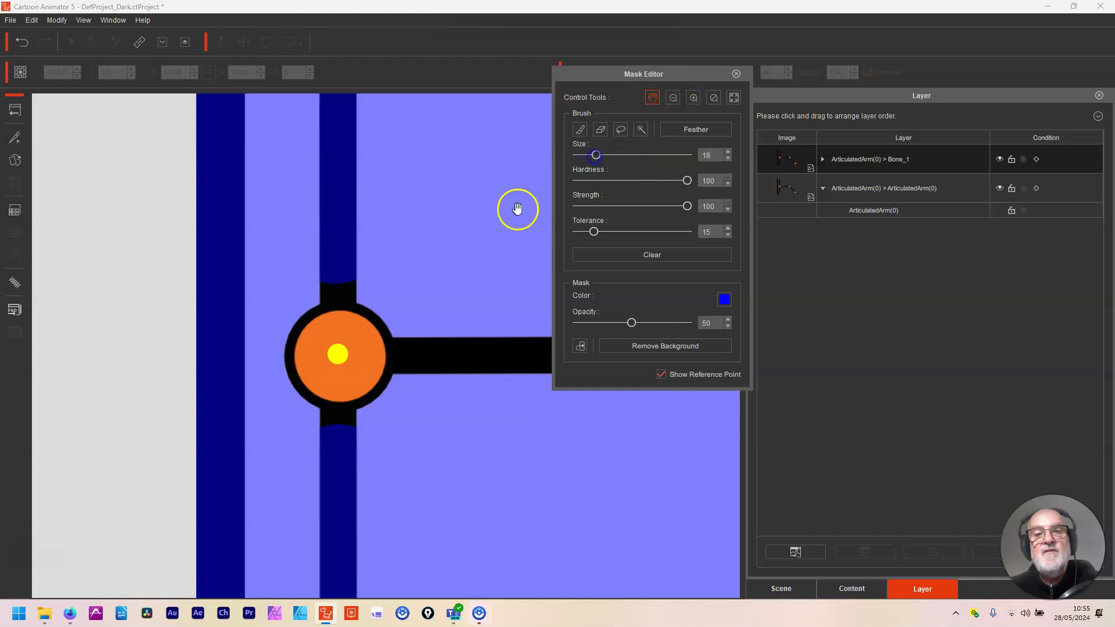
pyautogui.click(580, 128)
pyautogui.moveTo(361, 276); pyautogui.dragTo(314, 283)
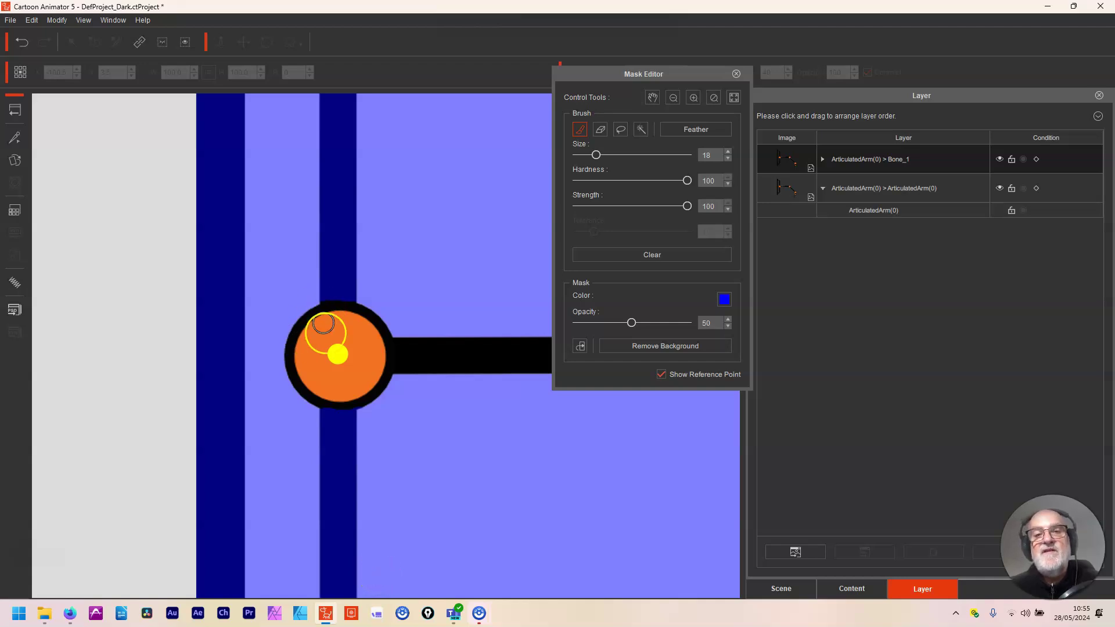
pyautogui.click(391, 510)
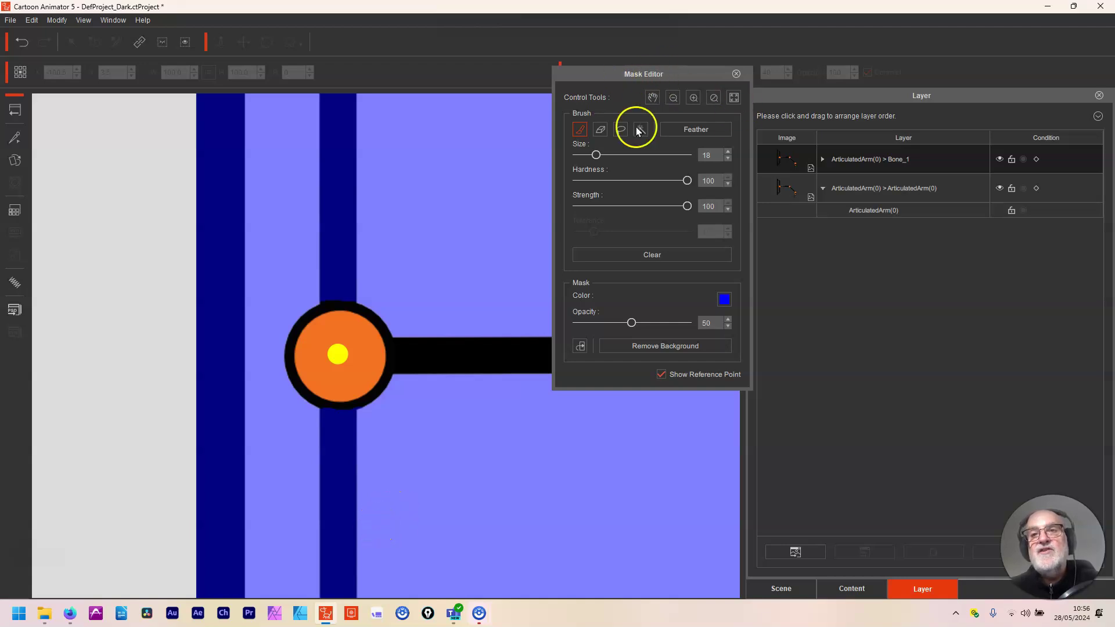
pyautogui.click(736, 74)
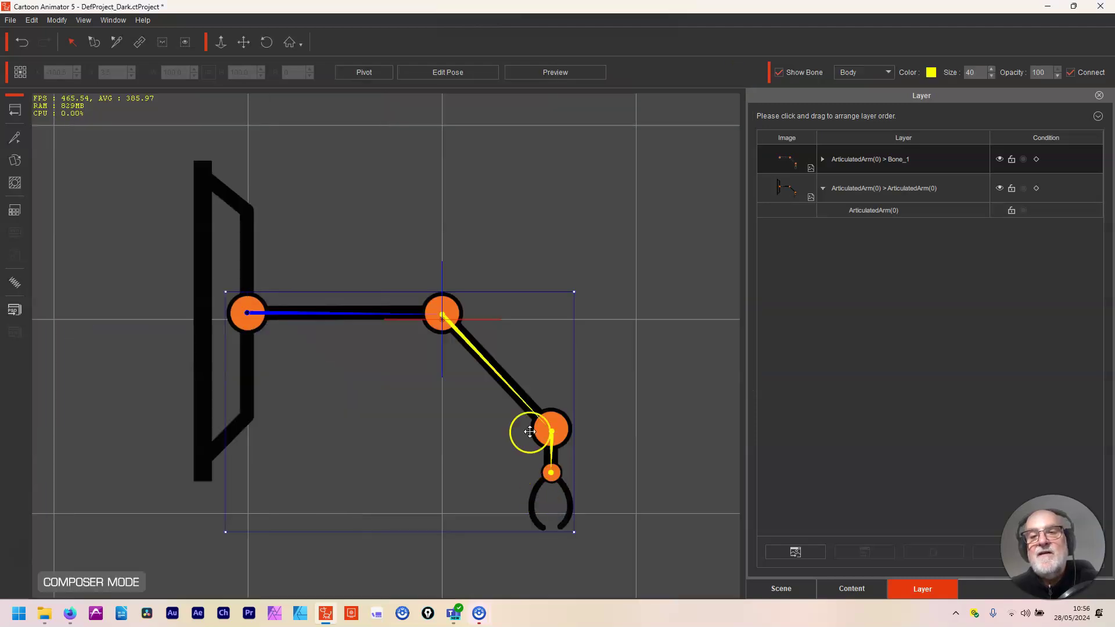
pyautogui.click(542, 73)
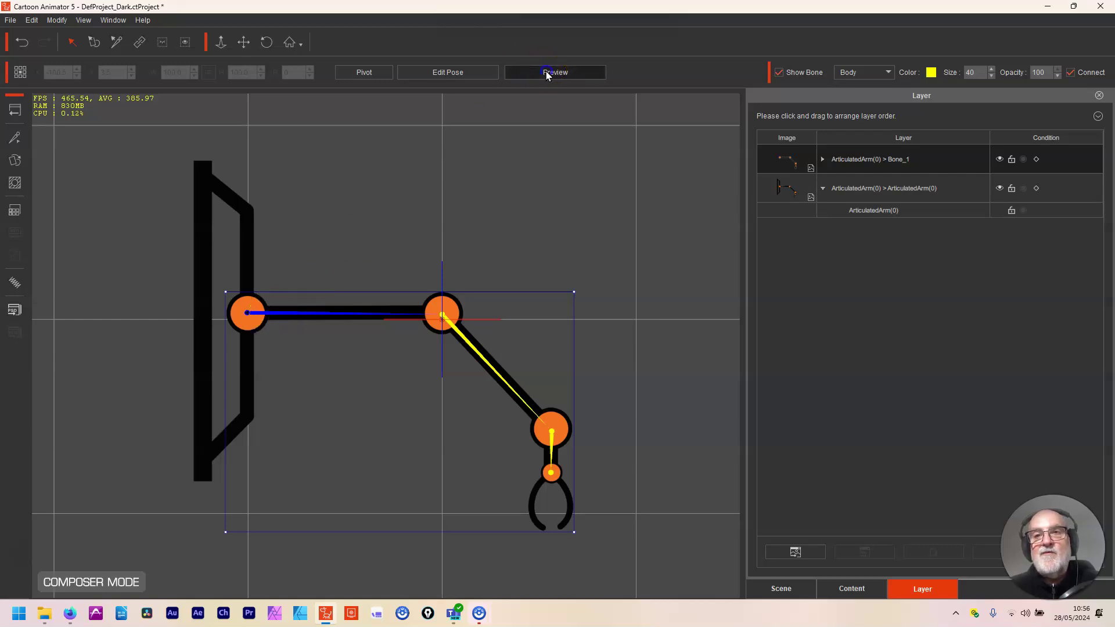
pyautogui.moveTo(273, 287); pyautogui.dragTo(287, 216)
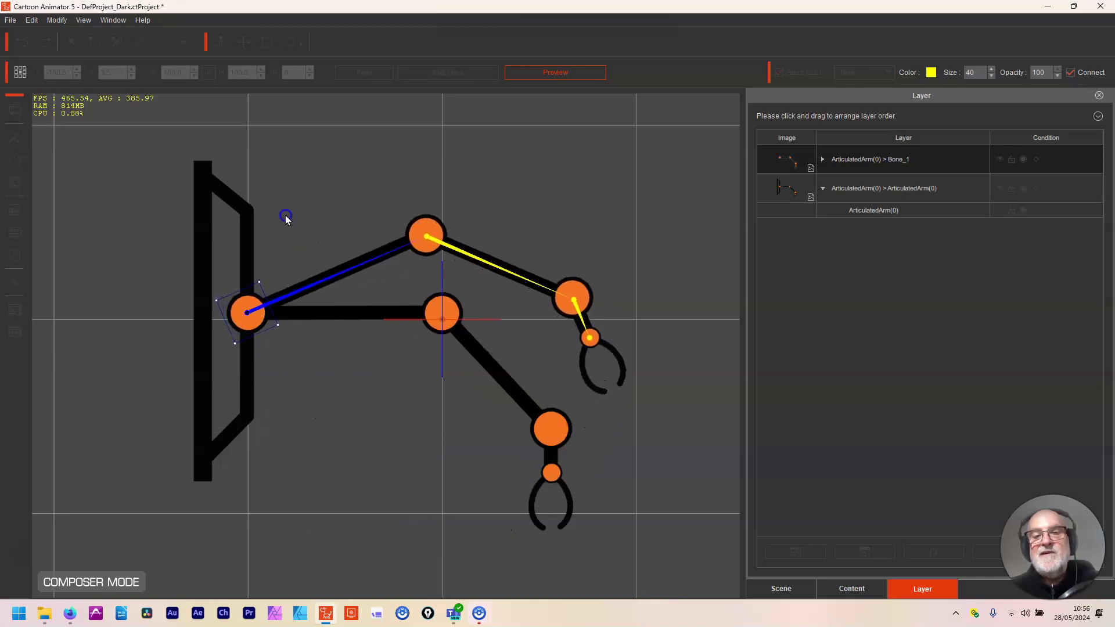
pyautogui.moveTo(482, 619)
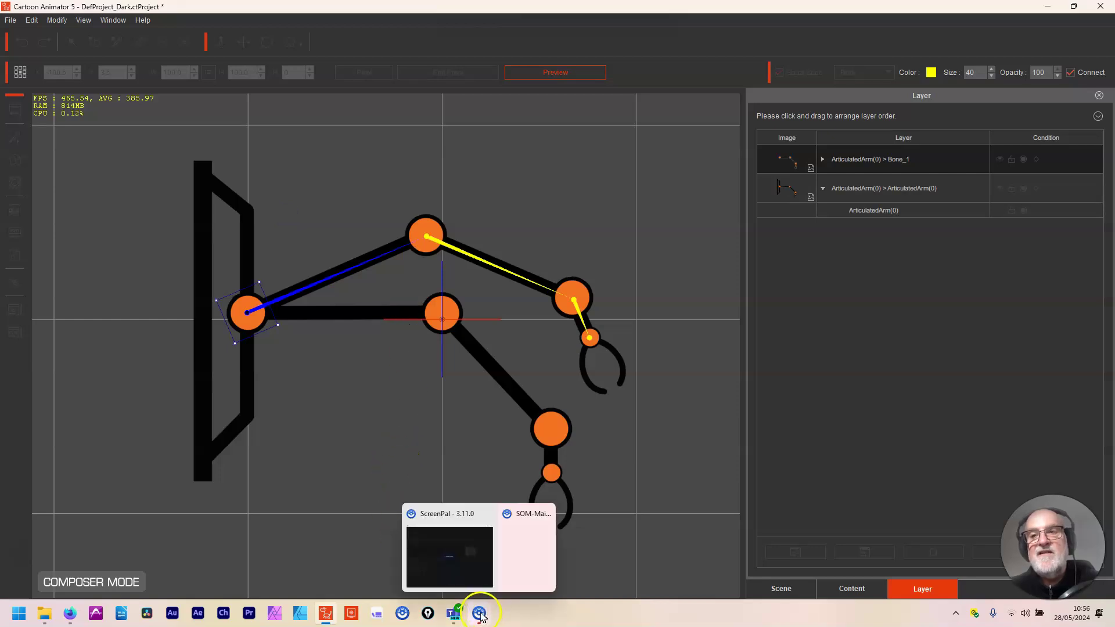
pyautogui.click(892, 188)
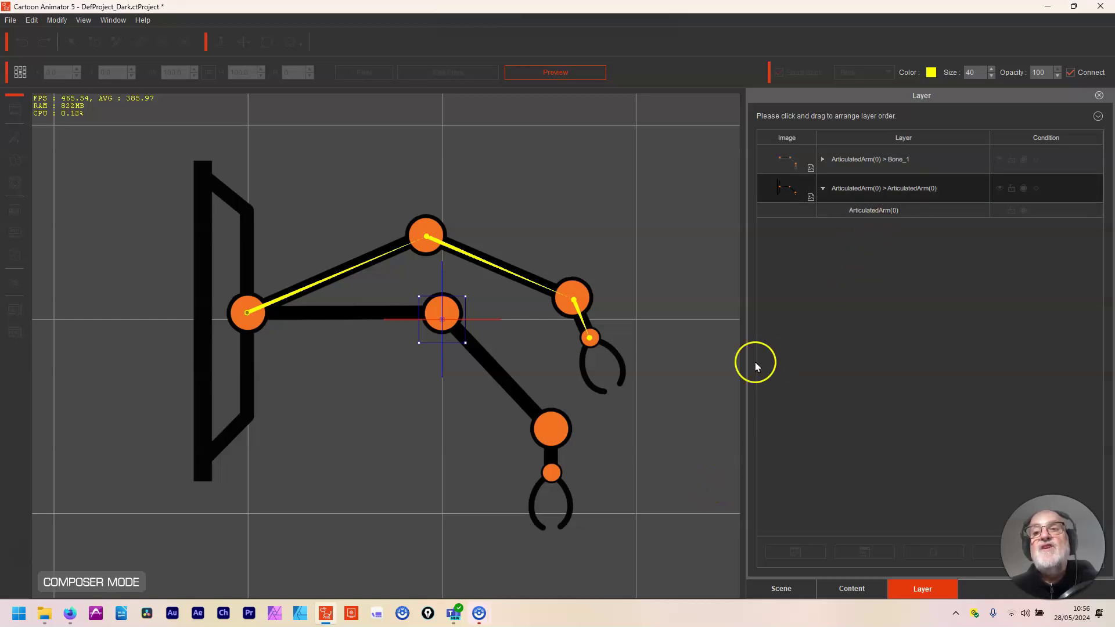
pyautogui.click(568, 73)
pyautogui.click(883, 189)
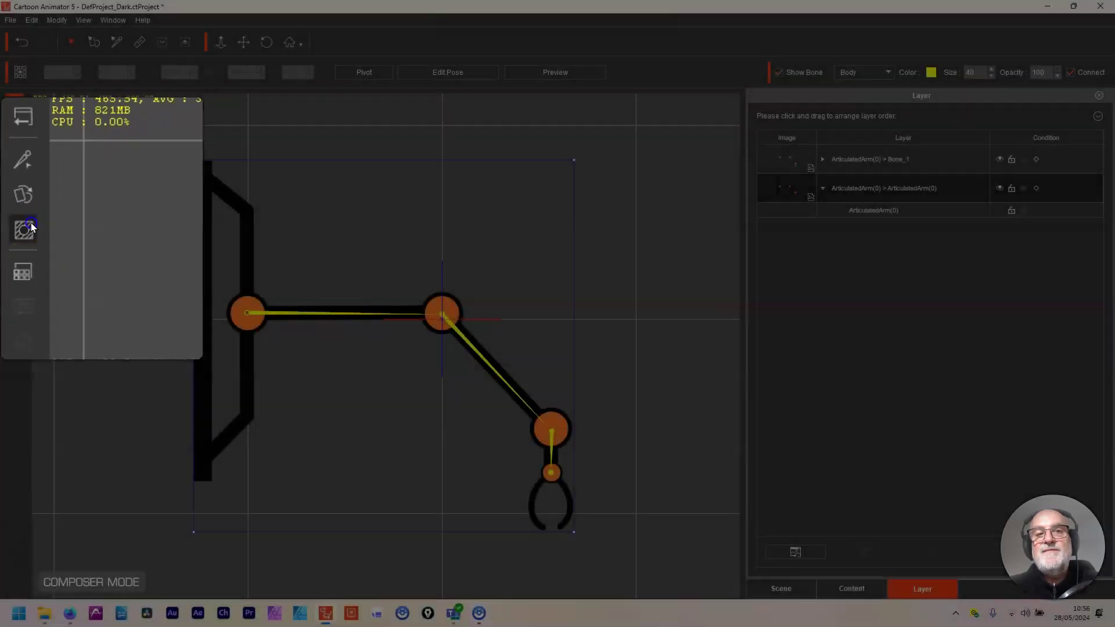
# - Mask the original arm layer from the first joint's right half outward with a size 34 brush
pyautogui.click(15, 182)
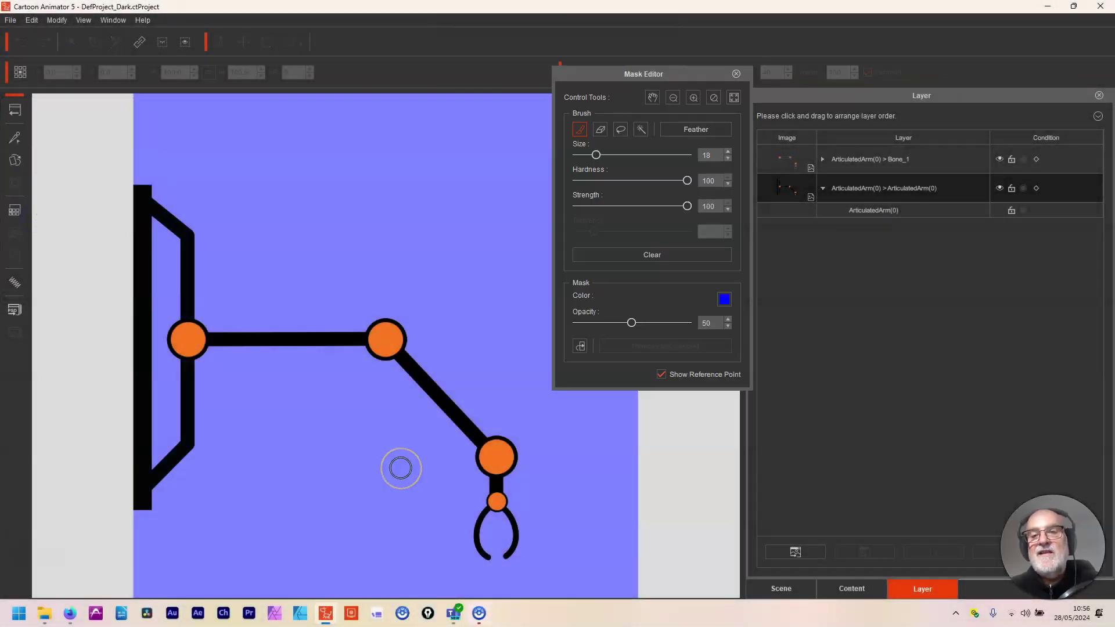
pyautogui.click(606, 505)
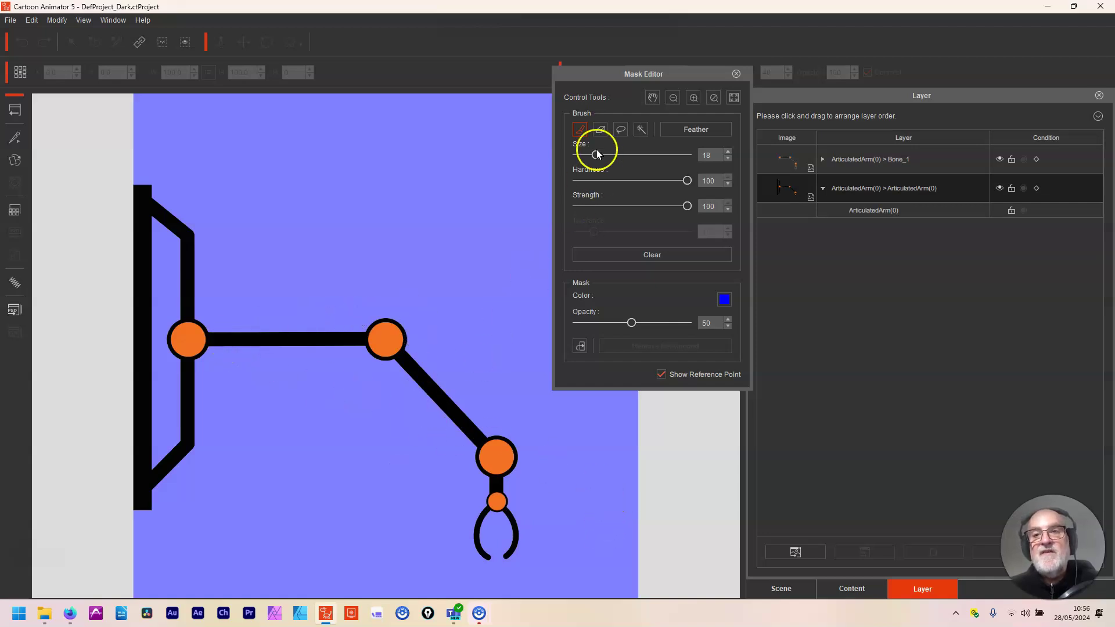
pyautogui.moveTo(597, 155); pyautogui.dragTo(614, 154)
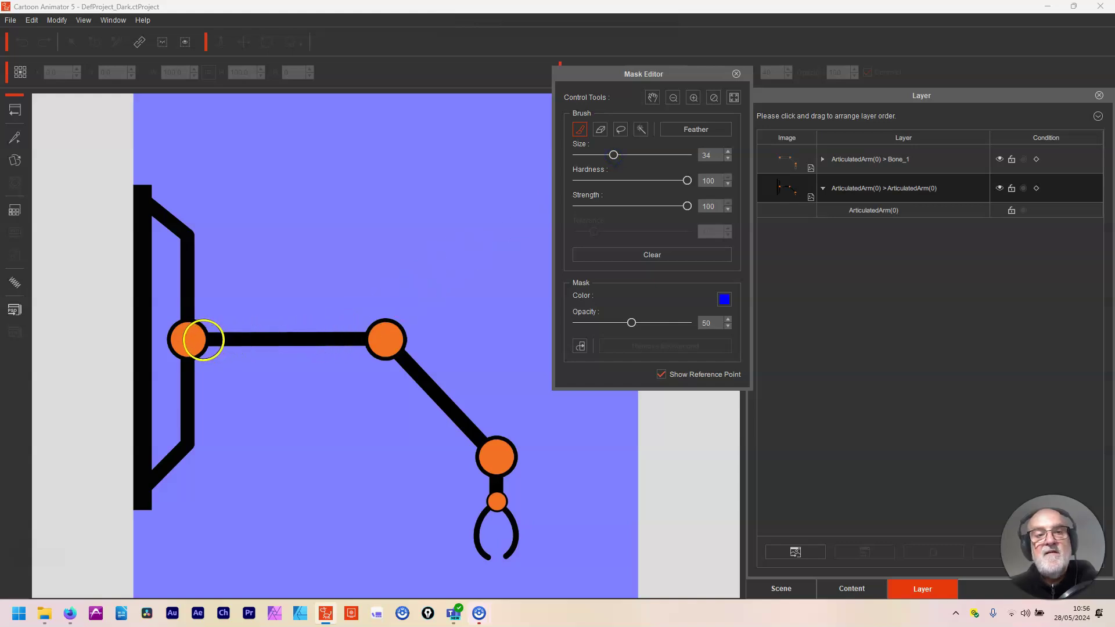
pyautogui.moveTo(203, 341)
pyautogui.mouseDown()
pyautogui.moveTo(390, 335)
pyautogui.moveTo(390, 350)
pyautogui.moveTo(498, 445)
pyautogui.moveTo(504, 461)
pyautogui.moveTo(481, 526)
pyautogui.moveTo(483, 545)
pyautogui.moveTo(503, 549)
pyautogui.moveTo(510, 531)
pyautogui.moveTo(492, 451)
pyautogui.mouseUp()
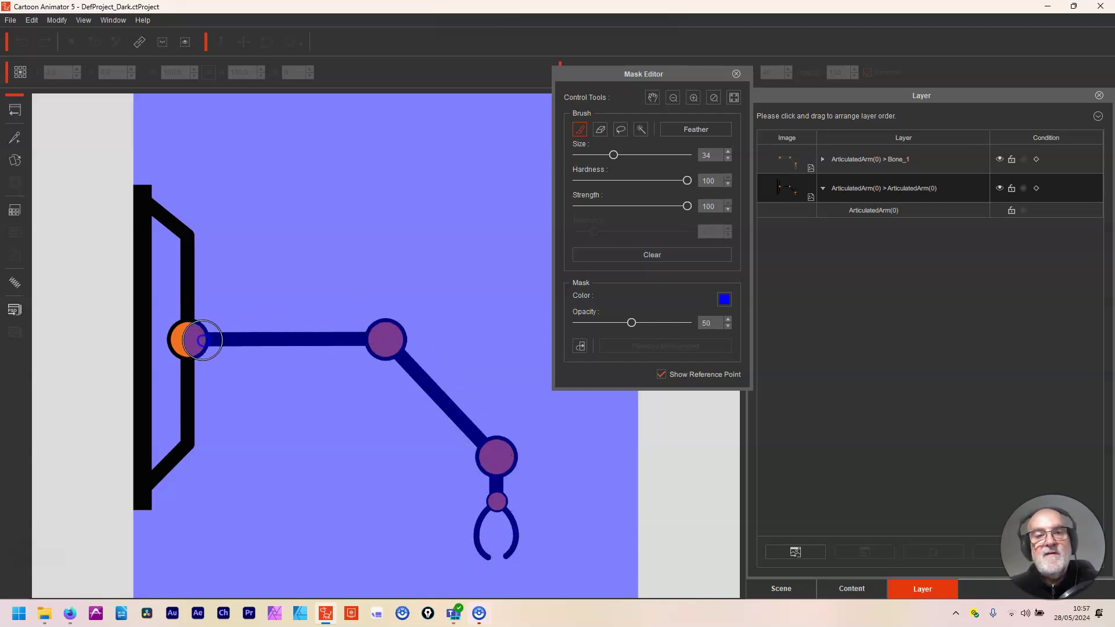
pyautogui.click(188, 340)
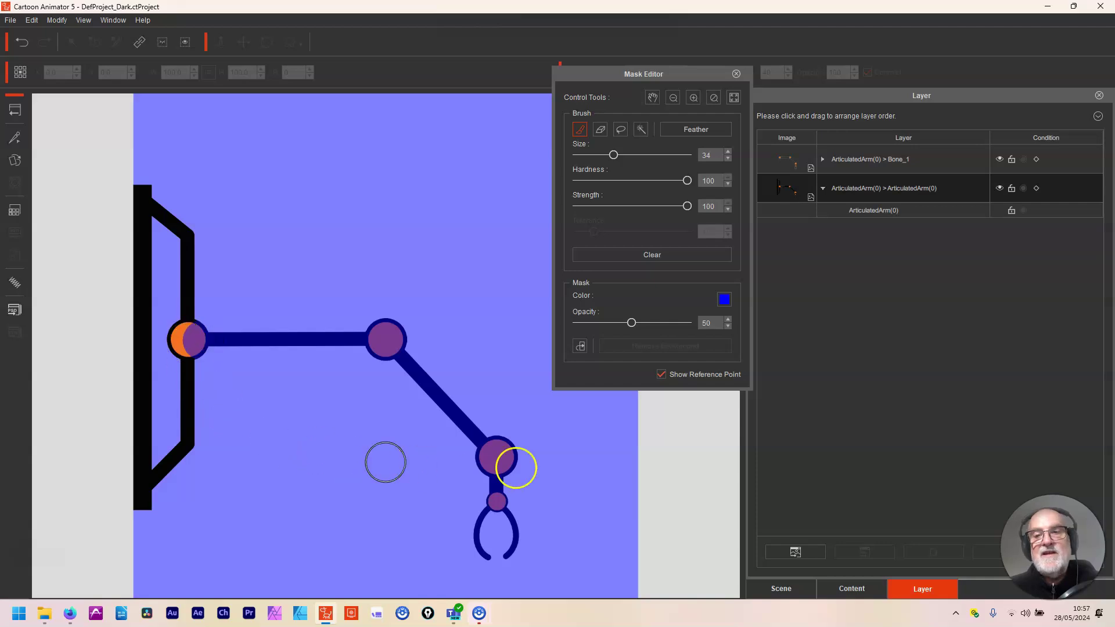
pyautogui.click(736, 74)
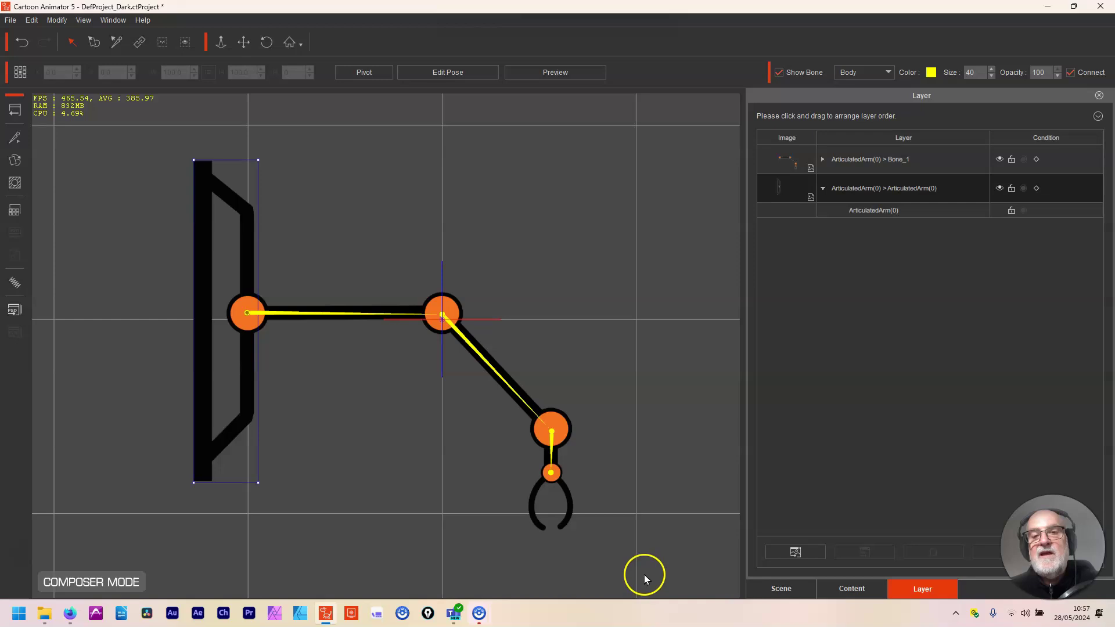
# - Swing Bone_1 in Preview to check the first joint overlap, then select Bone_2
pyautogui.click(551, 72)
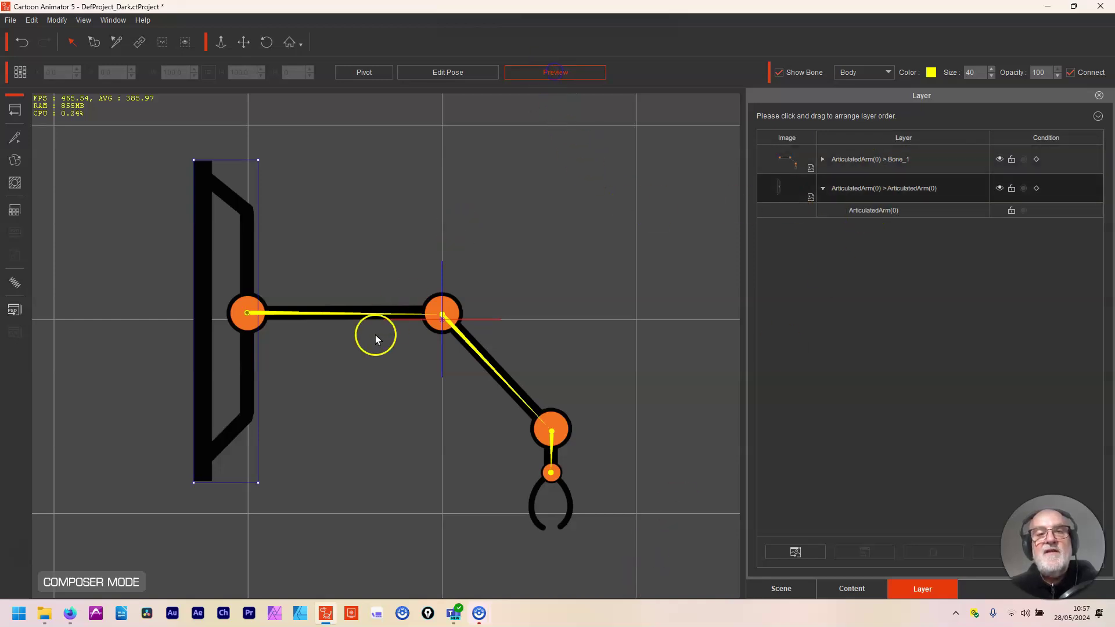
pyautogui.click(249, 314)
pyautogui.moveTo(274, 290)
pyautogui.mouseDown()
pyautogui.moveTo(250, 249)
pyautogui.moveTo(269, 319)
pyautogui.moveTo(279, 250)
pyautogui.moveTo(274, 291)
pyautogui.moveTo(279, 276)
pyautogui.moveTo(281, 304)
pyautogui.moveTo(291, 266)
pyautogui.moveTo(297, 308)
pyautogui.moveTo(265, 255)
pyautogui.moveTo(281, 300)
pyautogui.moveTo(284, 259)
pyautogui.moveTo(286, 303)
pyautogui.moveTo(267, 227)
pyautogui.moveTo(278, 314)
pyautogui.moveTo(273, 229)
pyautogui.moveTo(290, 283)
pyautogui.mouseUp()
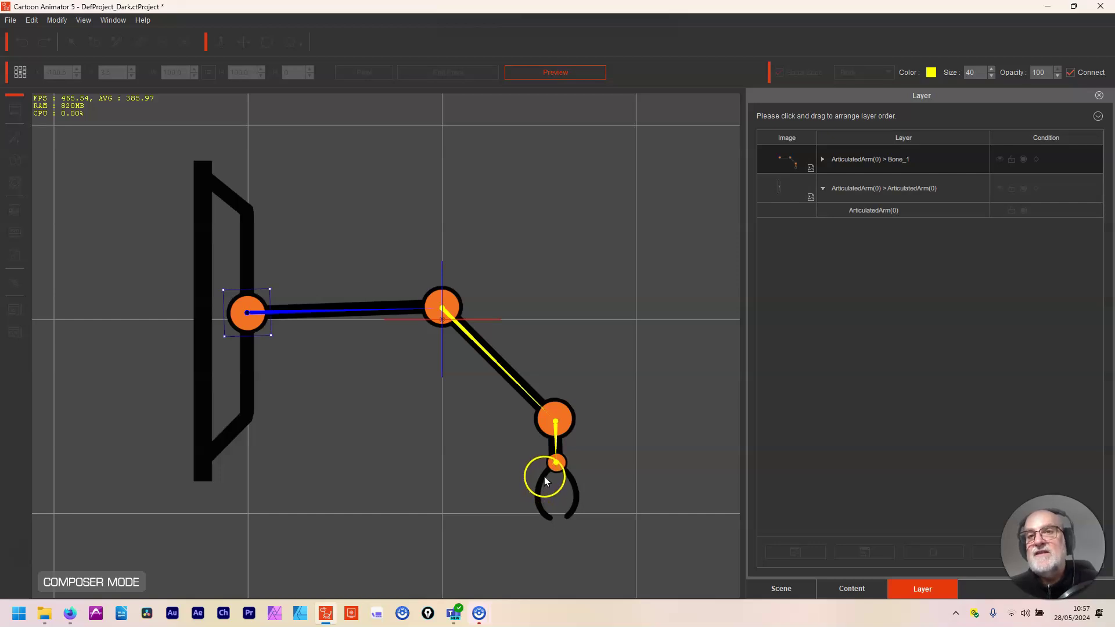
pyautogui.click(550, 76)
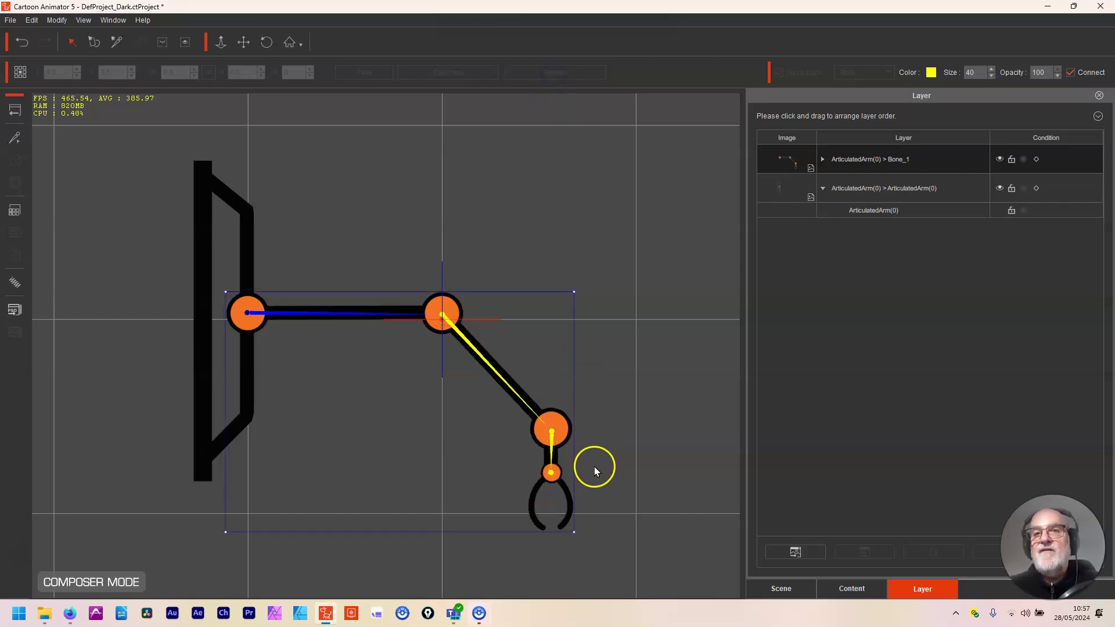
pyautogui.click(441, 313)
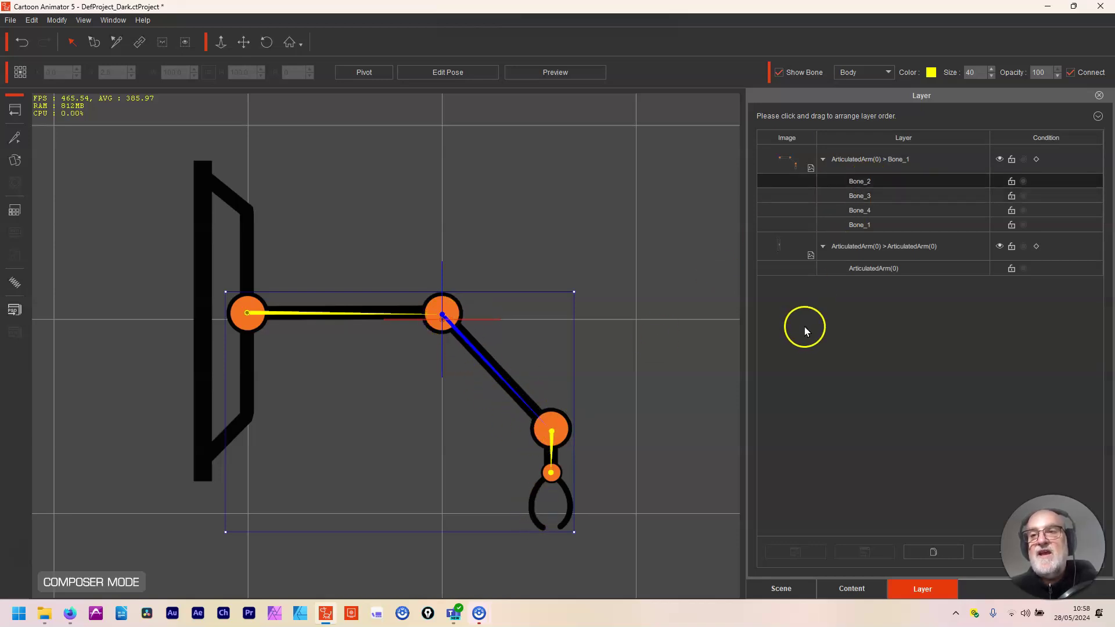
# - Duplicate the Bone_2 layer and mask its horizontal arm from the elbow to the shoulder
pyautogui.click(932, 552)
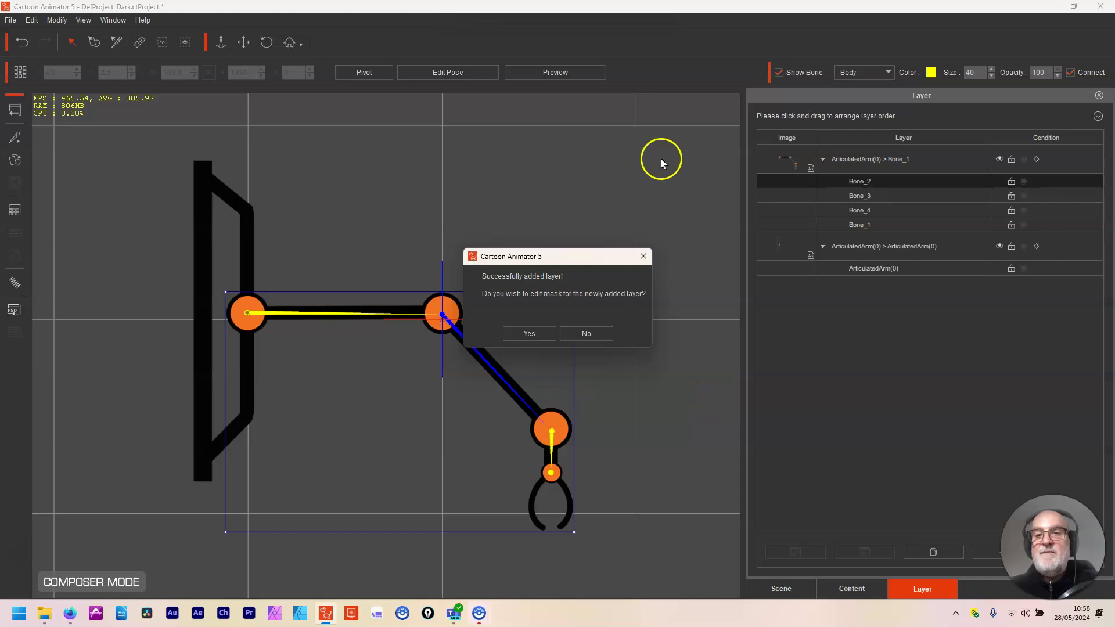
pyautogui.click(530, 334)
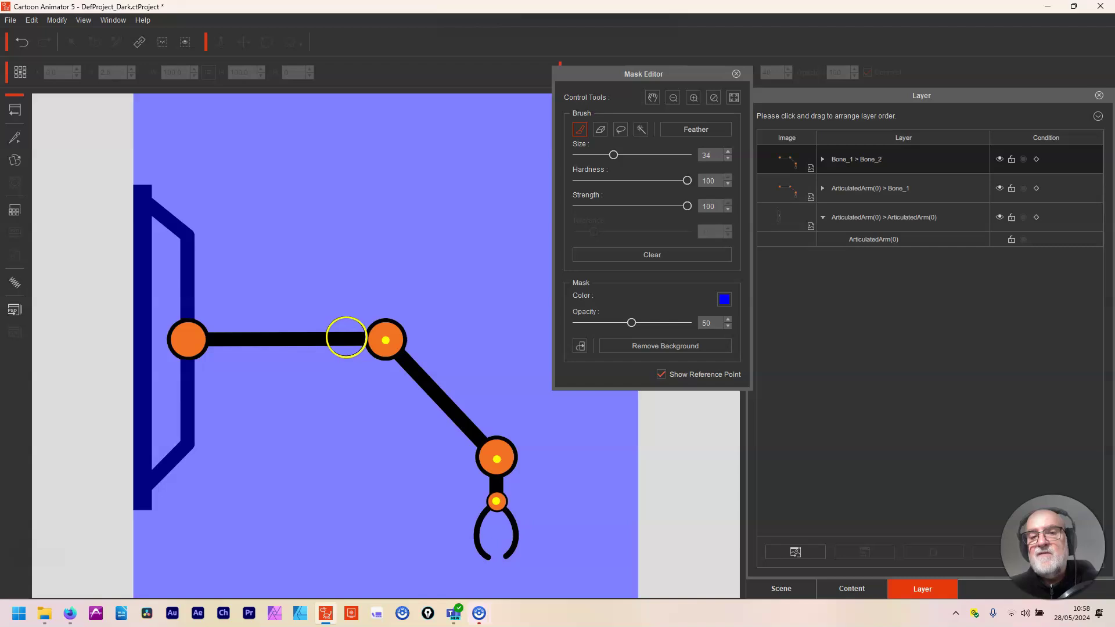
pyautogui.moveTo(346, 337); pyautogui.dragTo(183, 343)
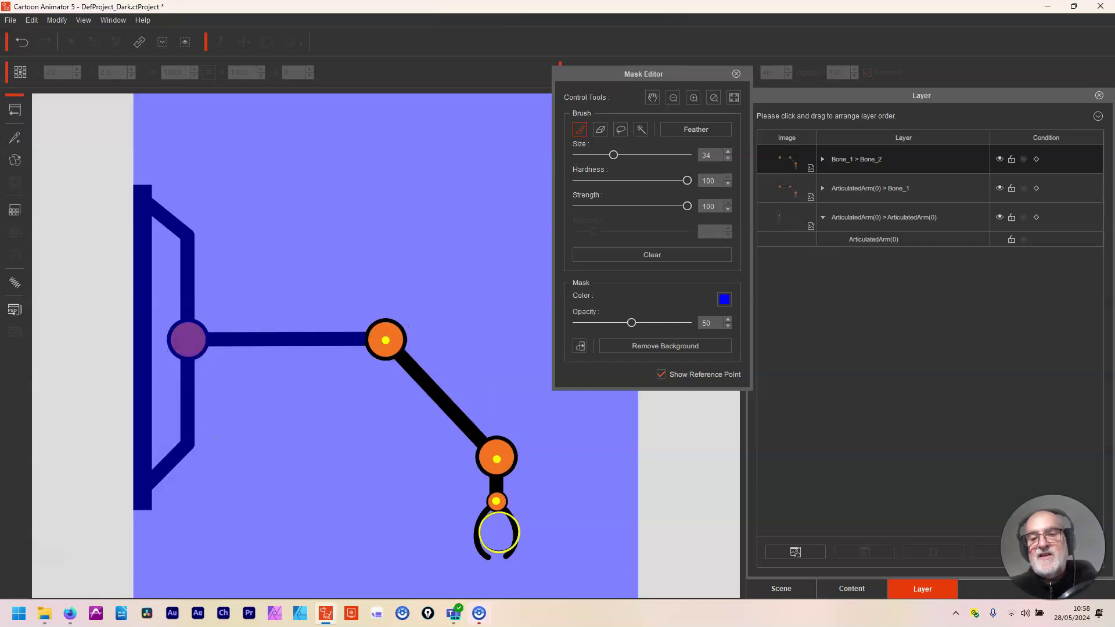
pyautogui.moveTo(487, 623)
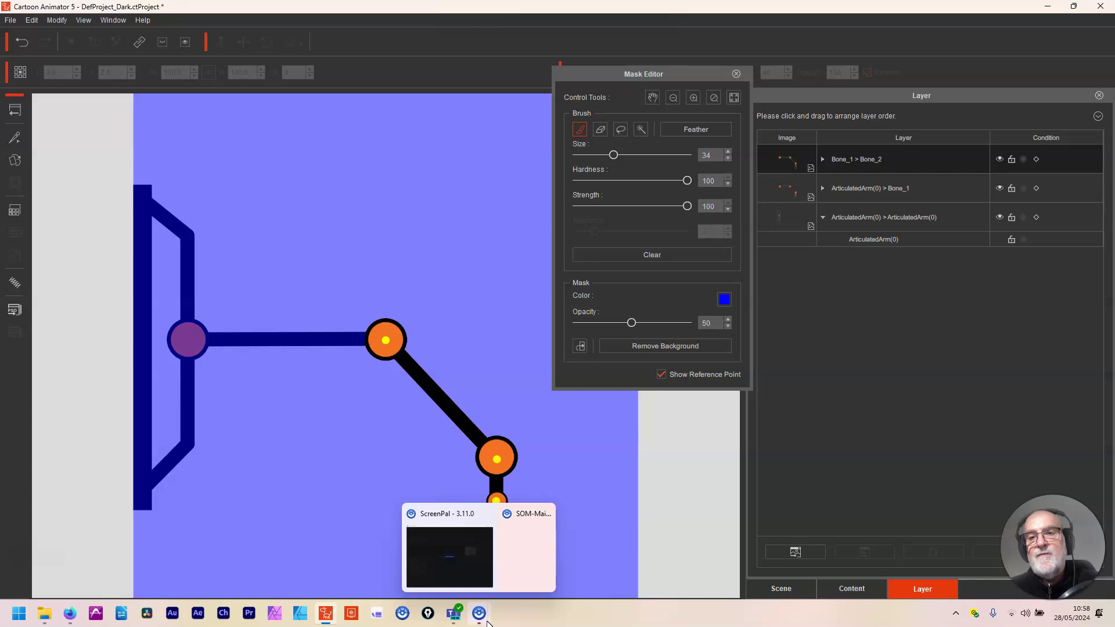
# - Close the mask editor, test-bend the forearm at the elbow in preview, then restore the rest pose with ArticulatedArm(0) > Bone_1 selected
pyautogui.click(737, 74)
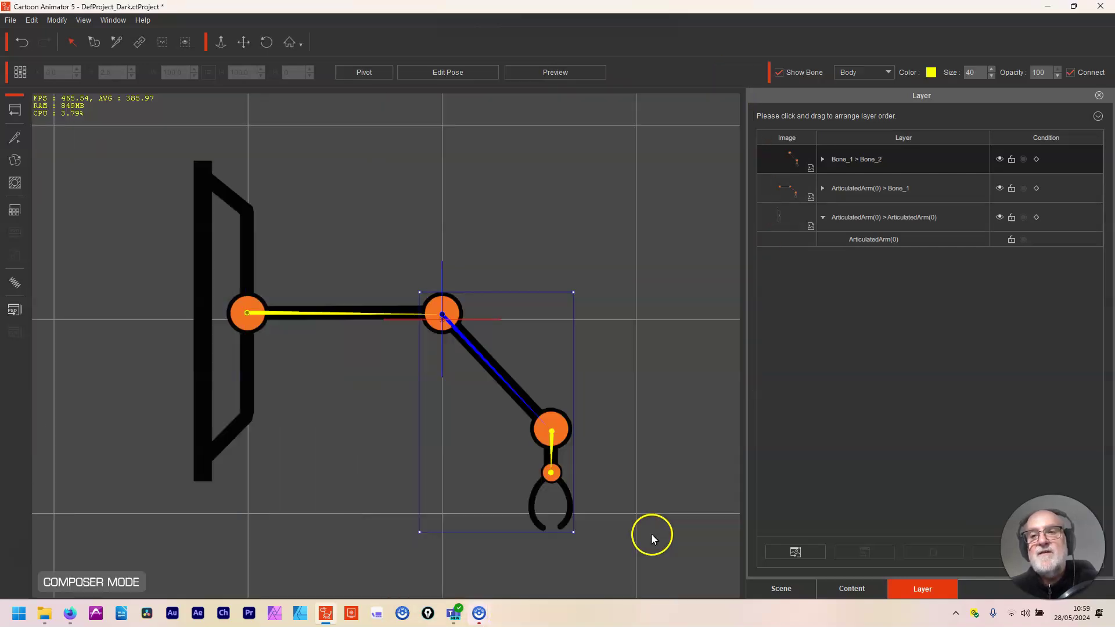
pyautogui.click(563, 72)
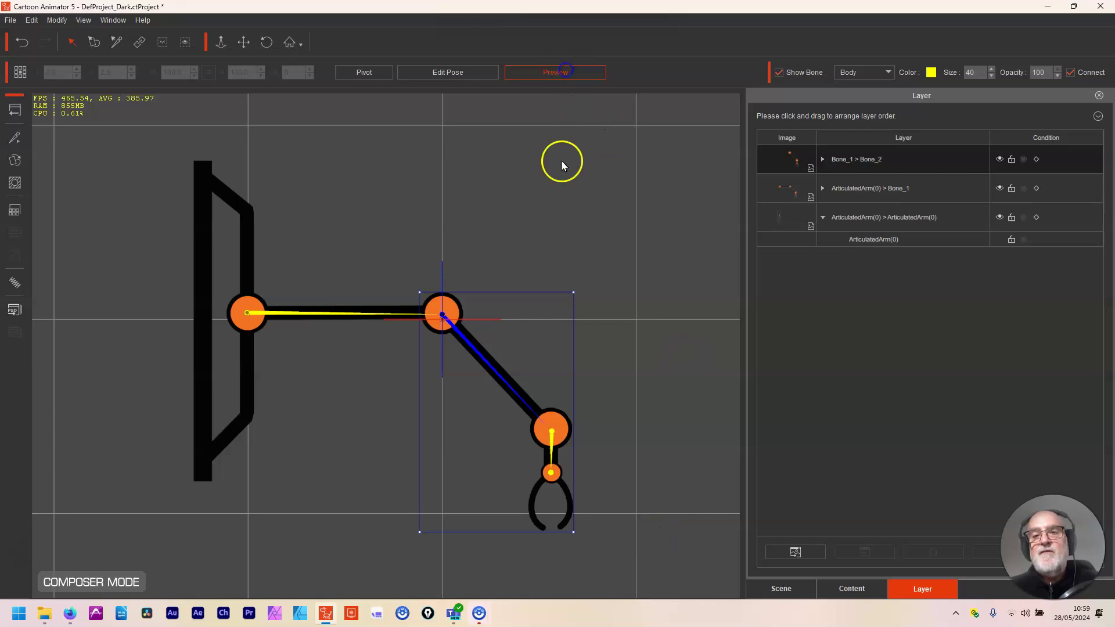
pyautogui.moveTo(571, 414); pyautogui.dragTo(552, 406)
pyautogui.moveTo(471, 289); pyautogui.dragTo(474, 239)
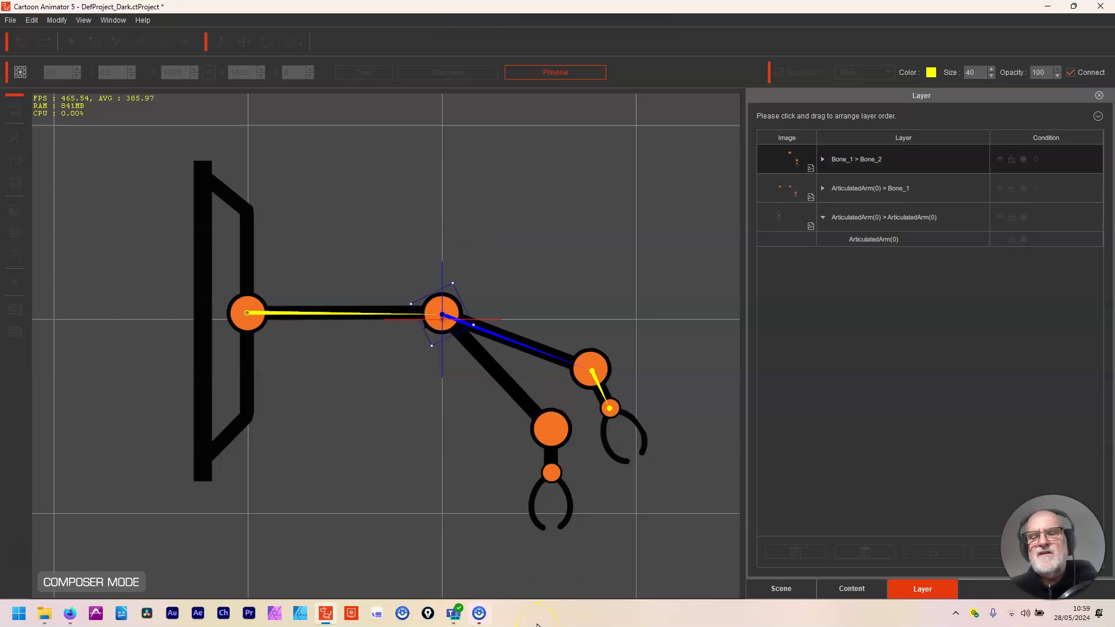
pyautogui.click(909, 186)
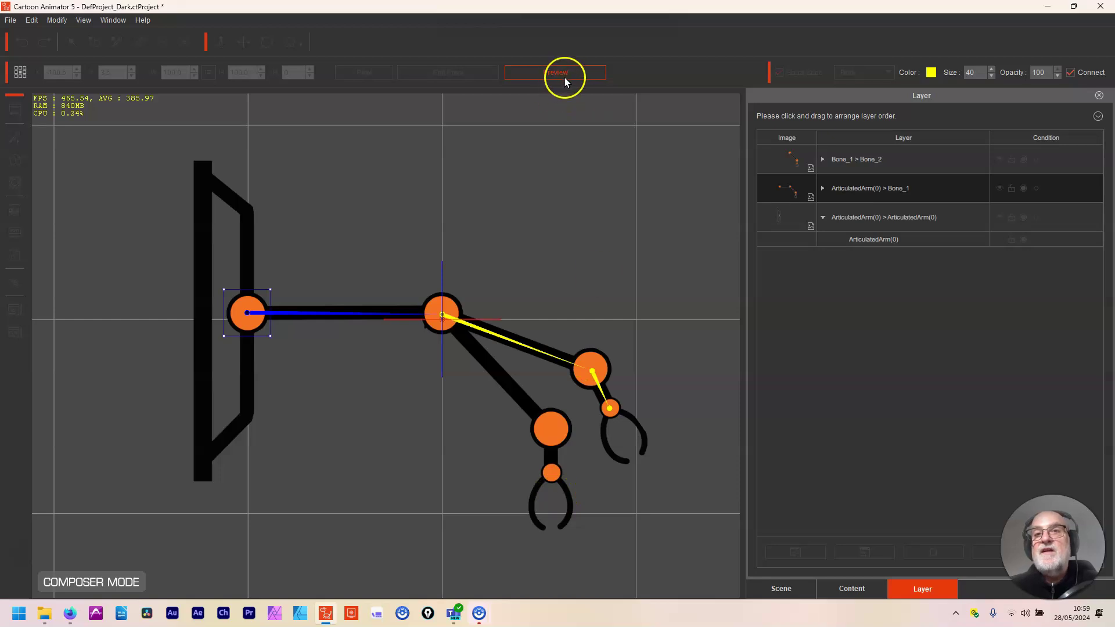
pyautogui.click(547, 73)
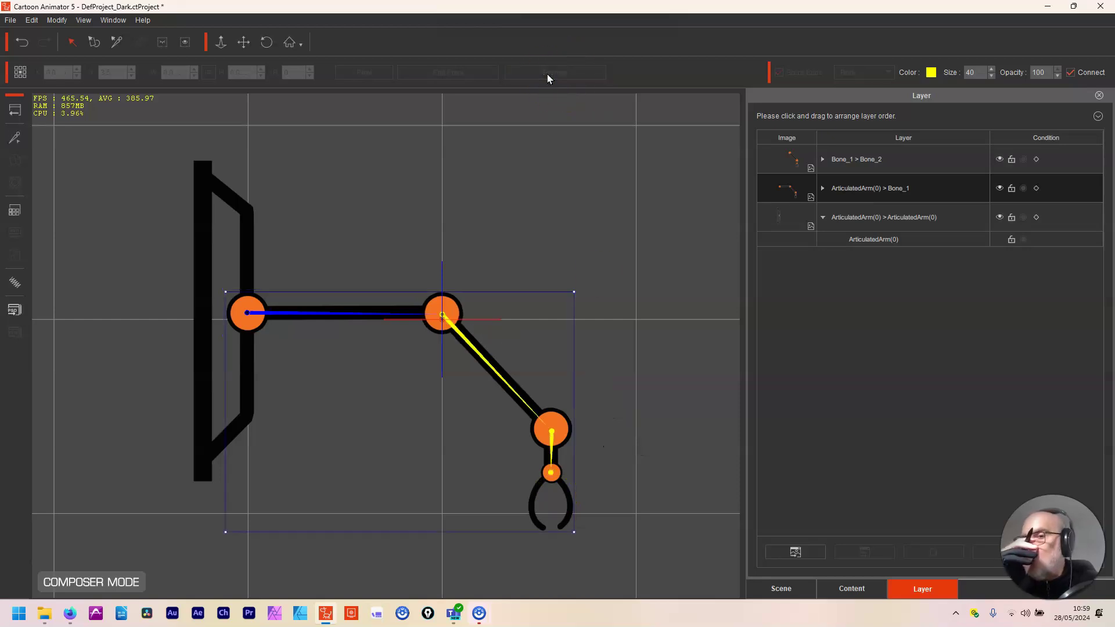
pyautogui.click(910, 193)
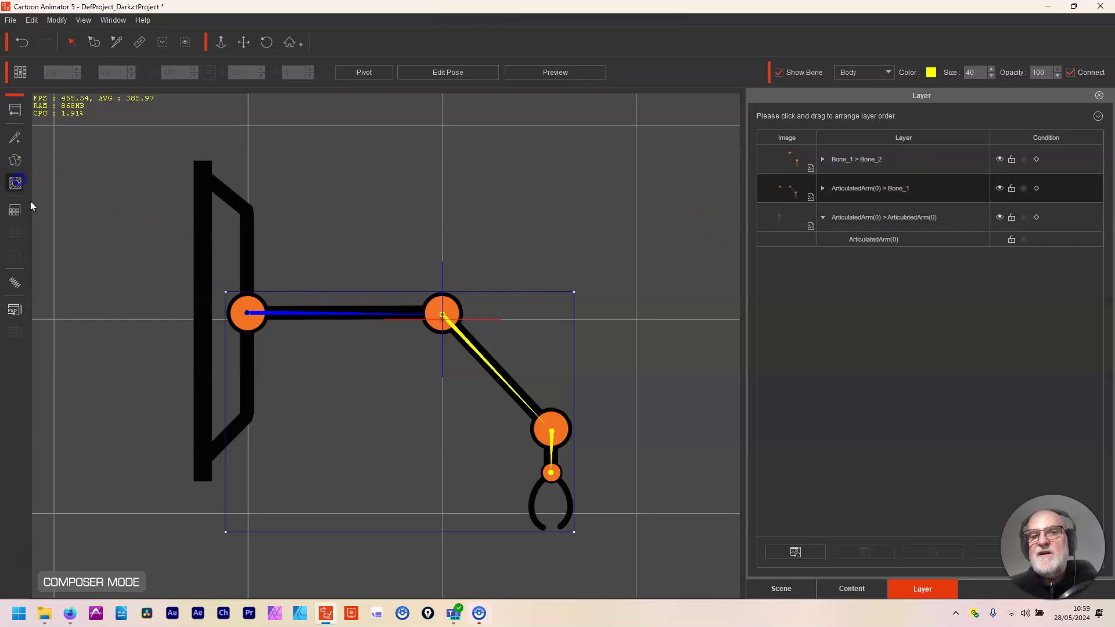
# - Paint the Bone_1 layer's mask over the forearm from elbow to wrist
pyautogui.click(15, 183)
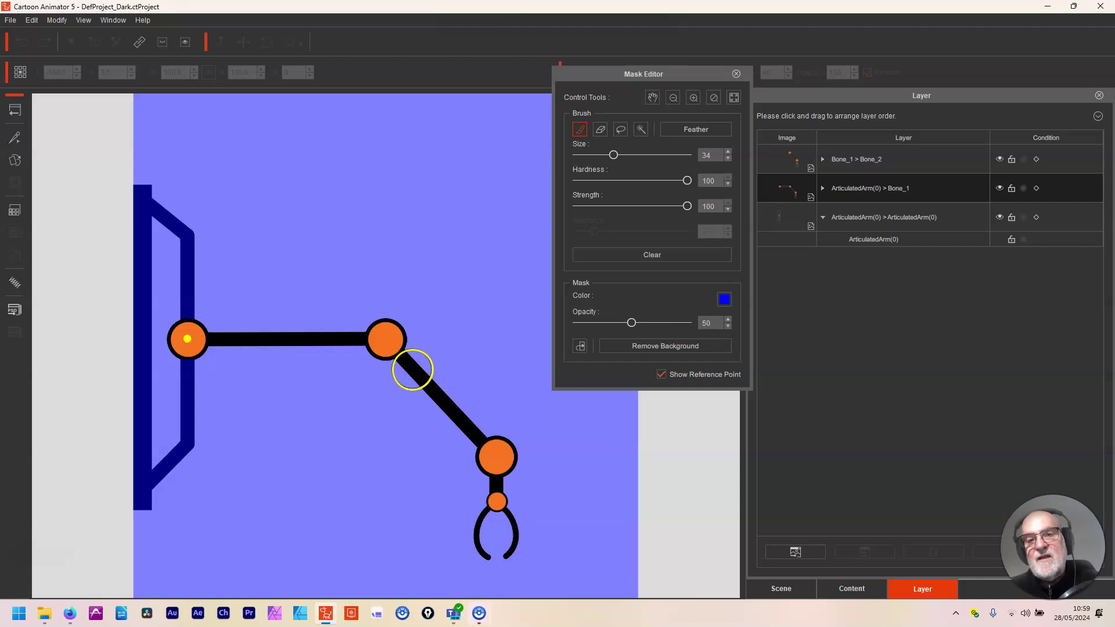
pyautogui.moveTo(412, 370)
pyautogui.mouseDown()
pyautogui.moveTo(510, 464)
pyautogui.moveTo(479, 526)
pyautogui.moveTo(501, 545)
pyautogui.moveTo(513, 524)
pyautogui.moveTo(483, 423)
pyautogui.mouseUp()
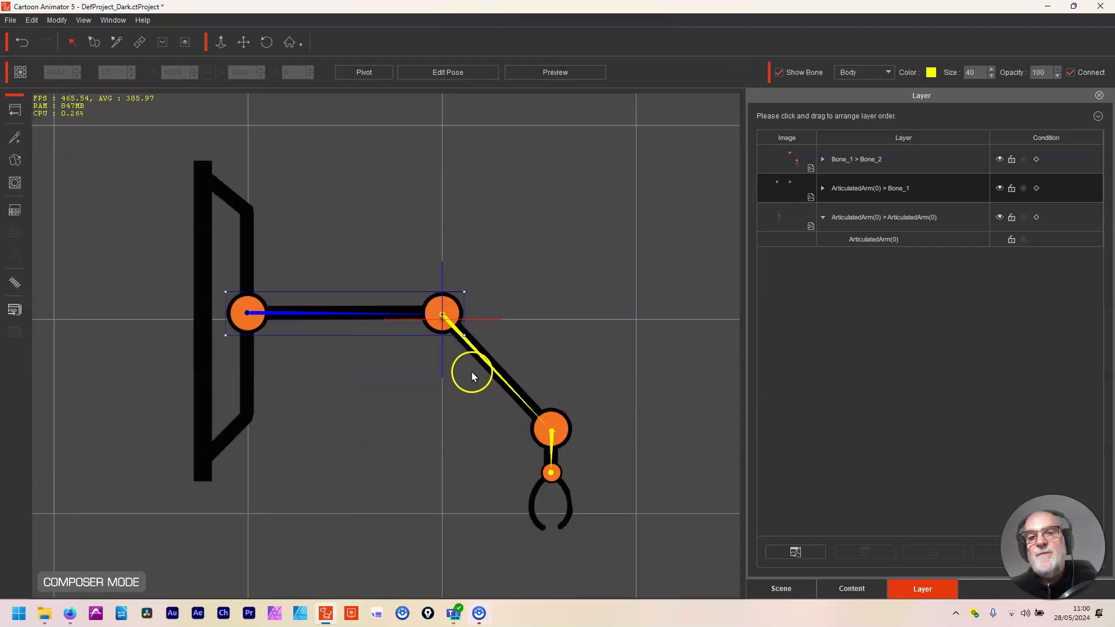
pyautogui.click(552, 72)
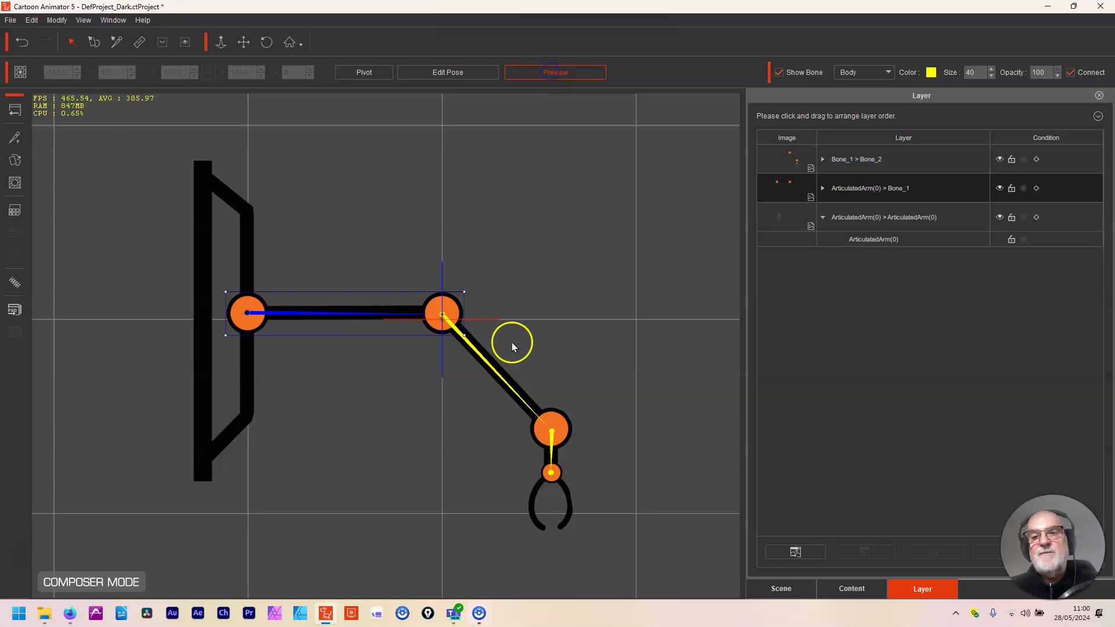
pyautogui.click(443, 315)
pyautogui.moveTo(474, 287); pyautogui.dragTo(509, 222)
pyautogui.click(248, 317)
pyautogui.moveTo(276, 291); pyautogui.dragTo(271, 259)
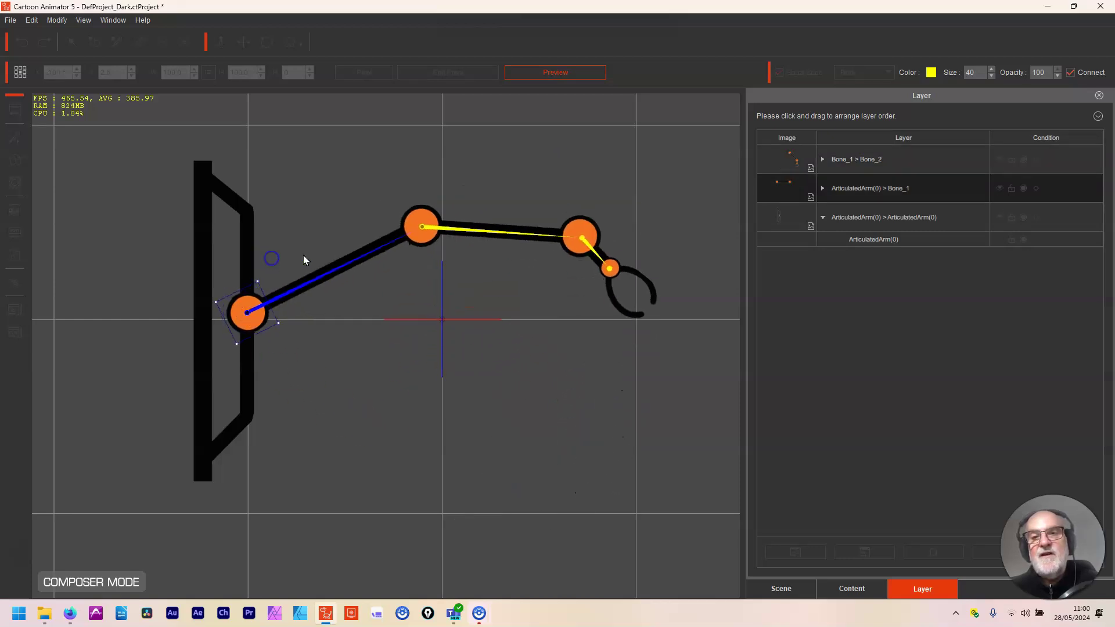
pyautogui.click(421, 228)
pyautogui.moveTo(460, 229); pyautogui.dragTo(489, 405)
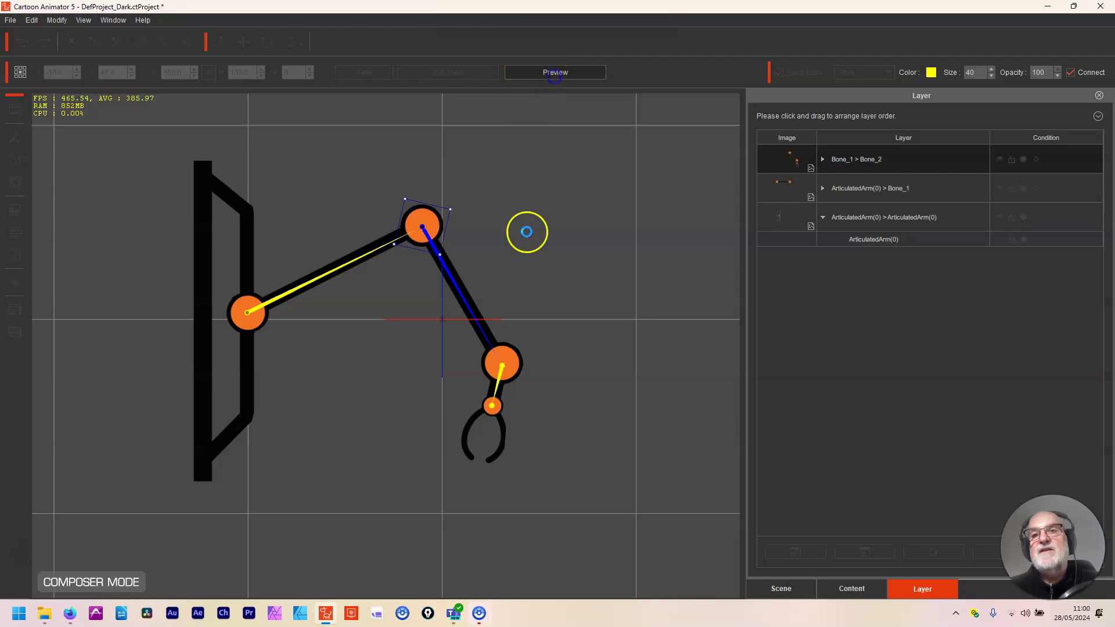
pyautogui.click(573, 409)
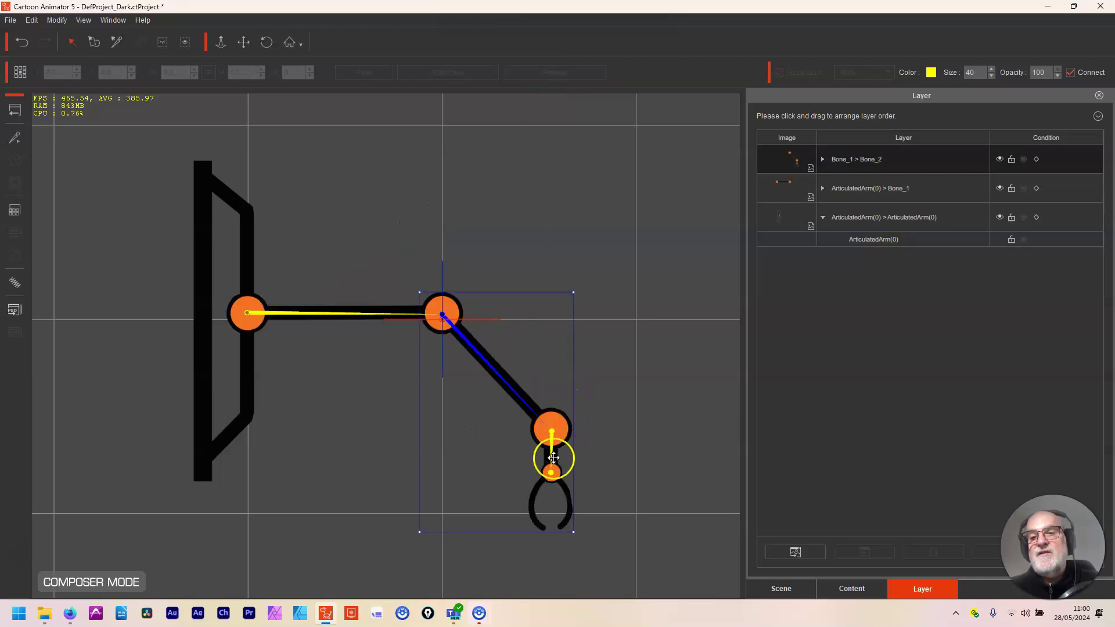
# - Add a new layer for Bone_3 and mask the mount, upper arm and forearm to the wrist
pyautogui.click(550, 431)
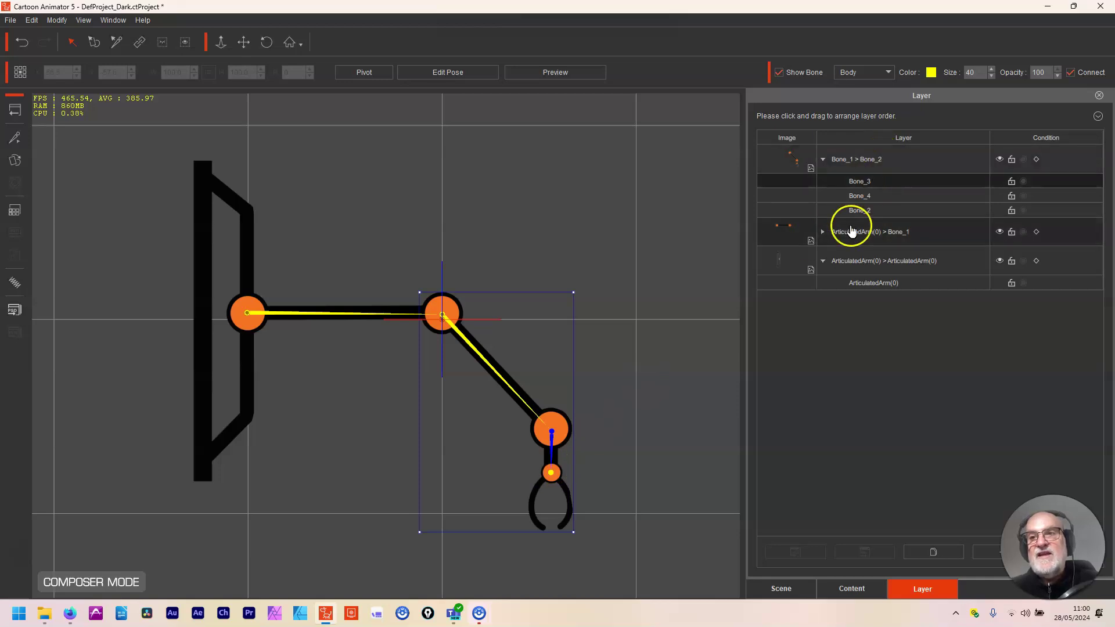
pyautogui.click(935, 552)
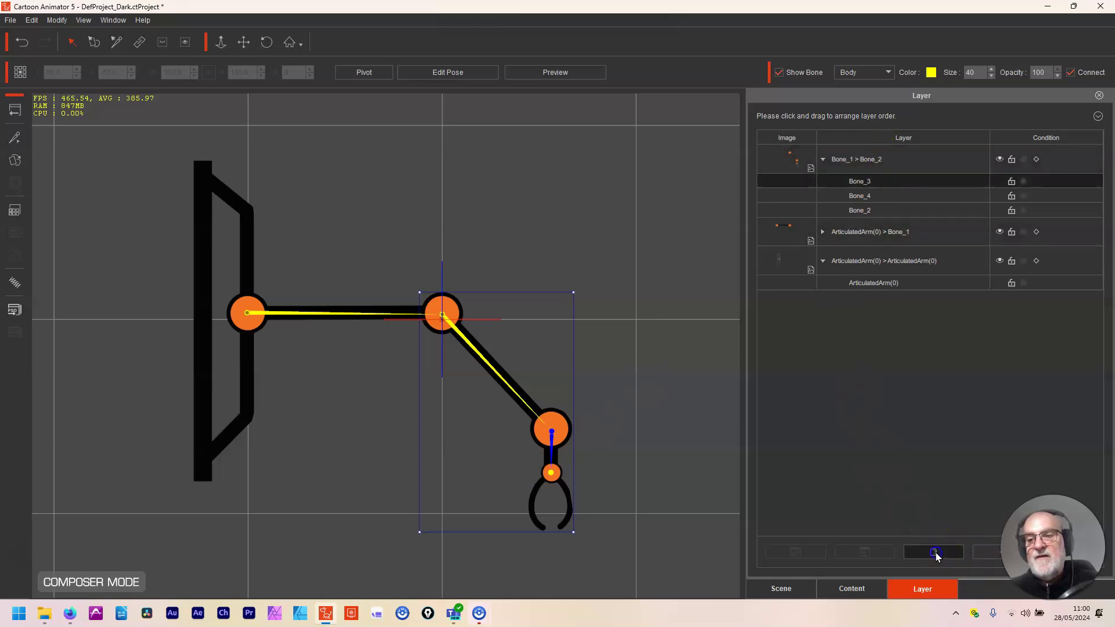
pyautogui.click(525, 336)
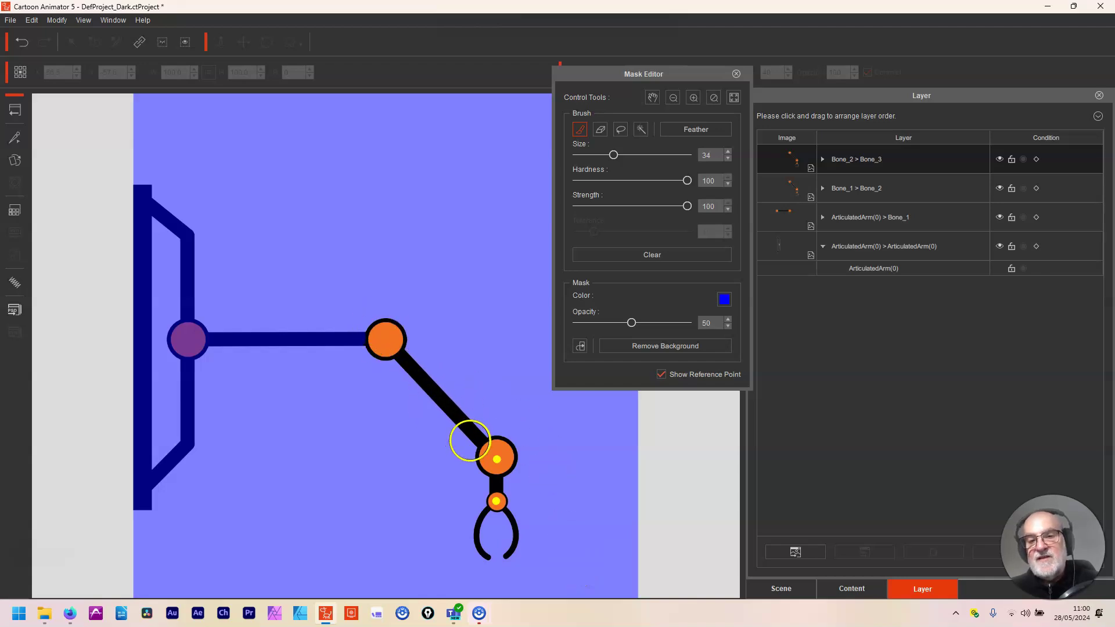
pyautogui.moveTo(468, 434)
pyautogui.mouseDown()
pyautogui.moveTo(377, 328)
pyautogui.moveTo(382, 341)
pyautogui.mouseUp()
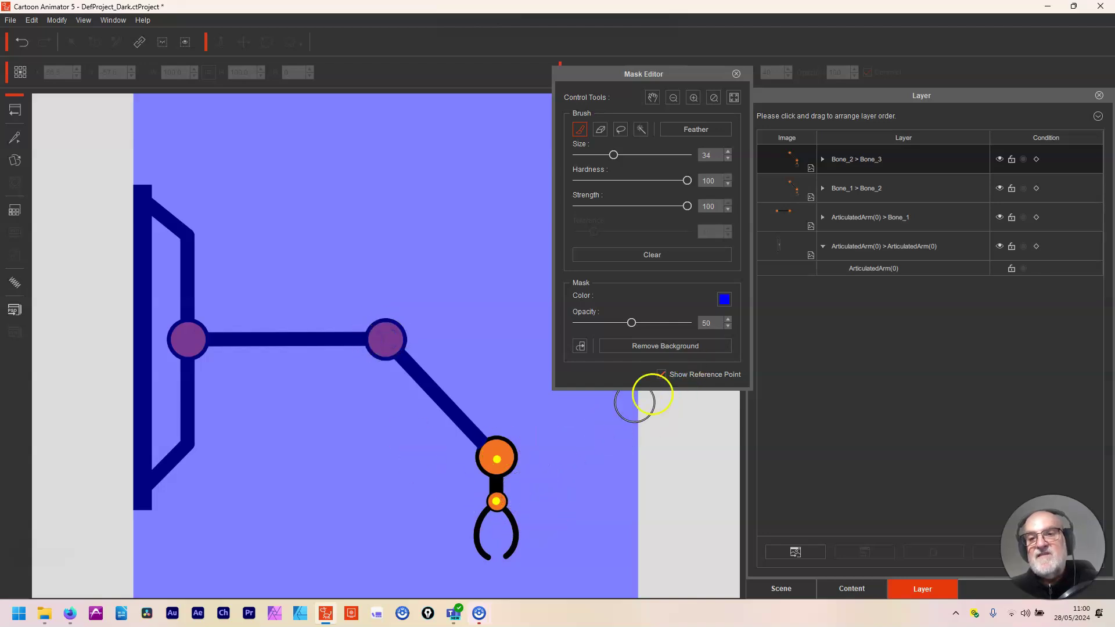
pyautogui.click(732, 76)
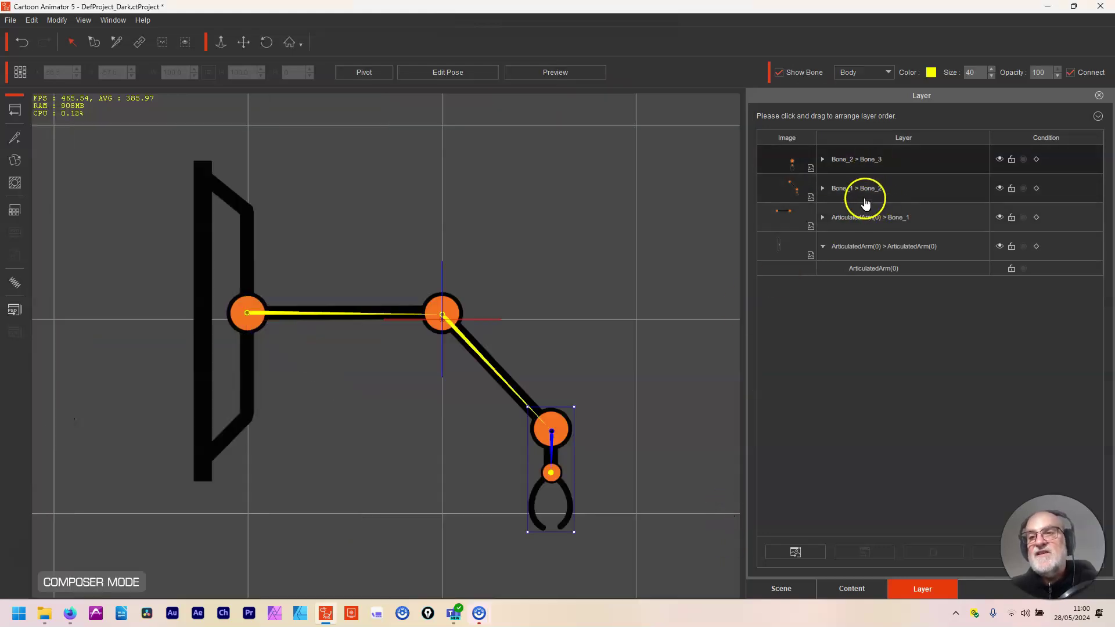
pyautogui.click(555, 72)
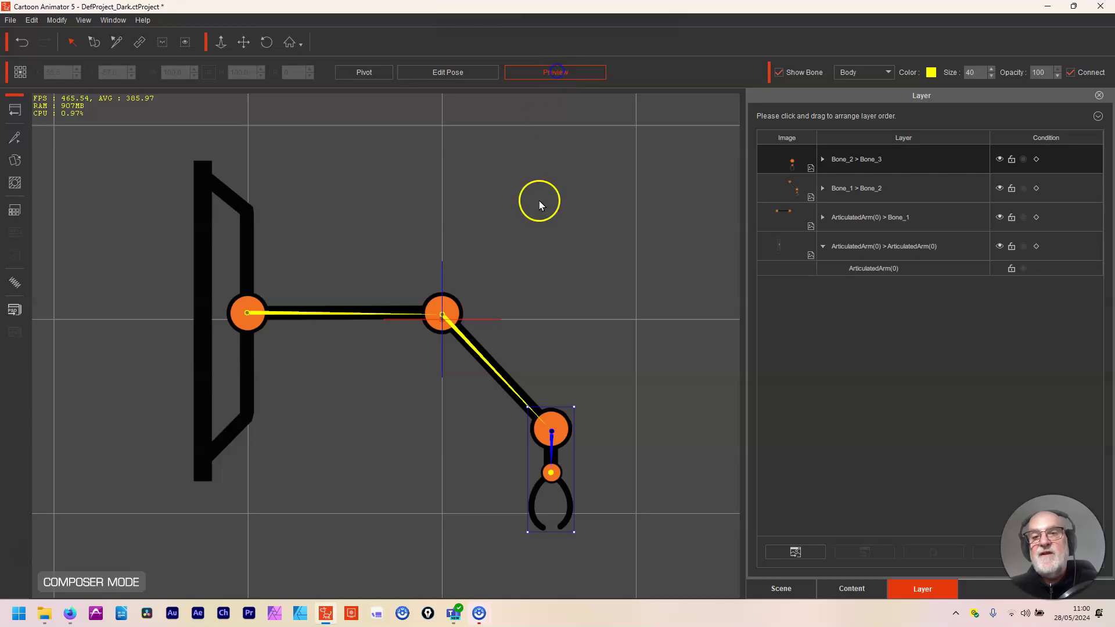
pyautogui.click(456, 314)
pyautogui.moveTo(472, 291)
pyautogui.mouseDown()
pyautogui.moveTo(495, 253)
pyautogui.moveTo(491, 290)
pyautogui.moveTo(490, 246)
pyautogui.moveTo(491, 292)
pyautogui.mouseUp()
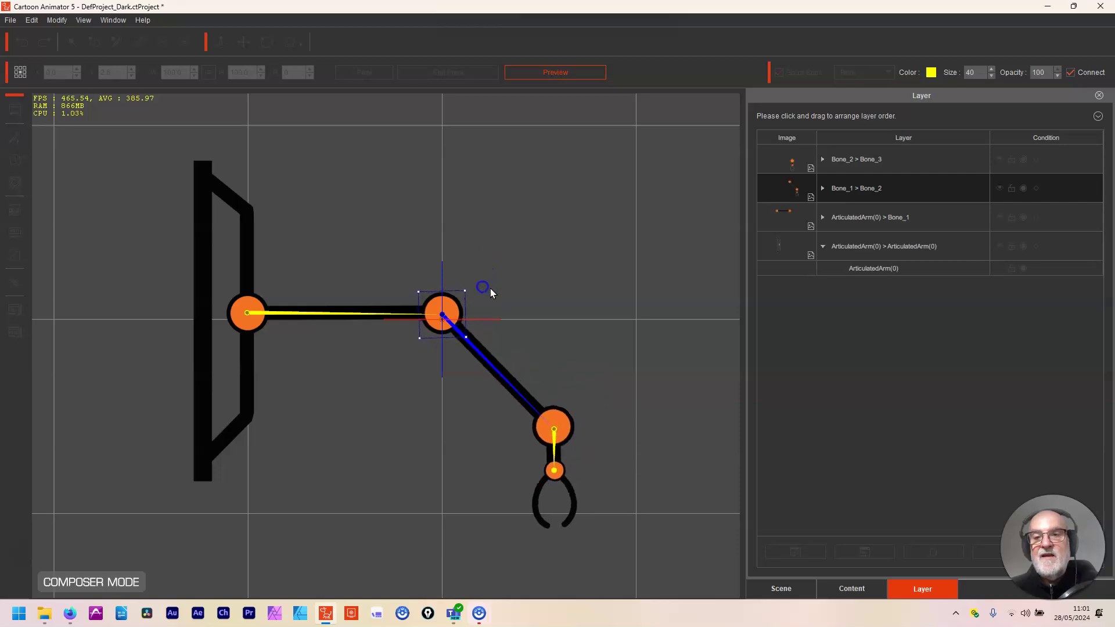
pyautogui.click(553, 428)
pyautogui.moveTo(580, 403); pyautogui.dragTo(578, 356)
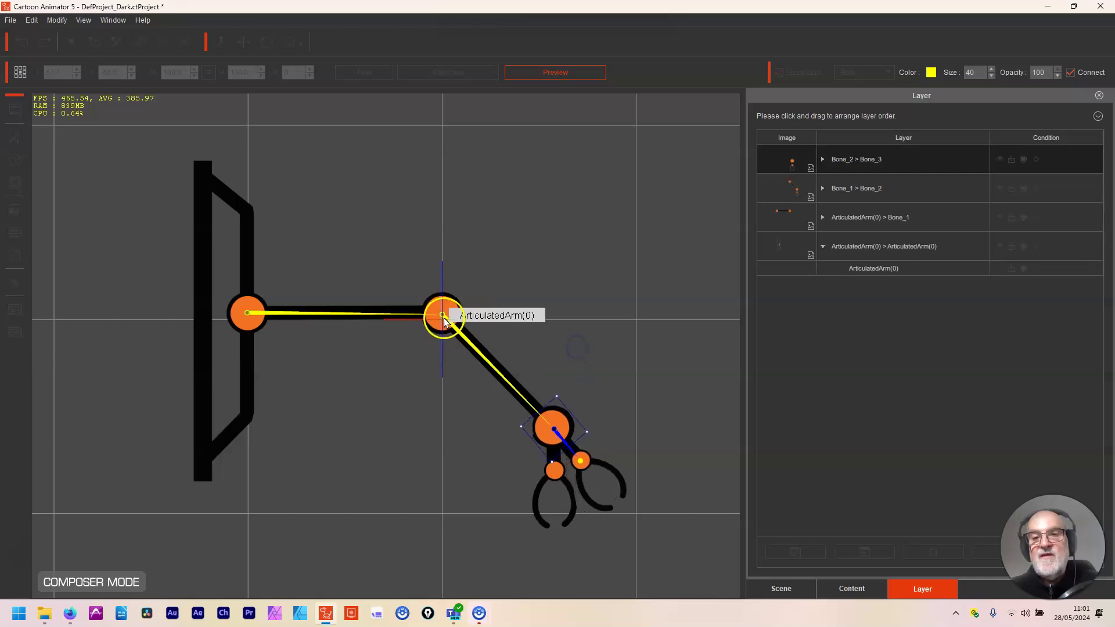
pyautogui.click(883, 191)
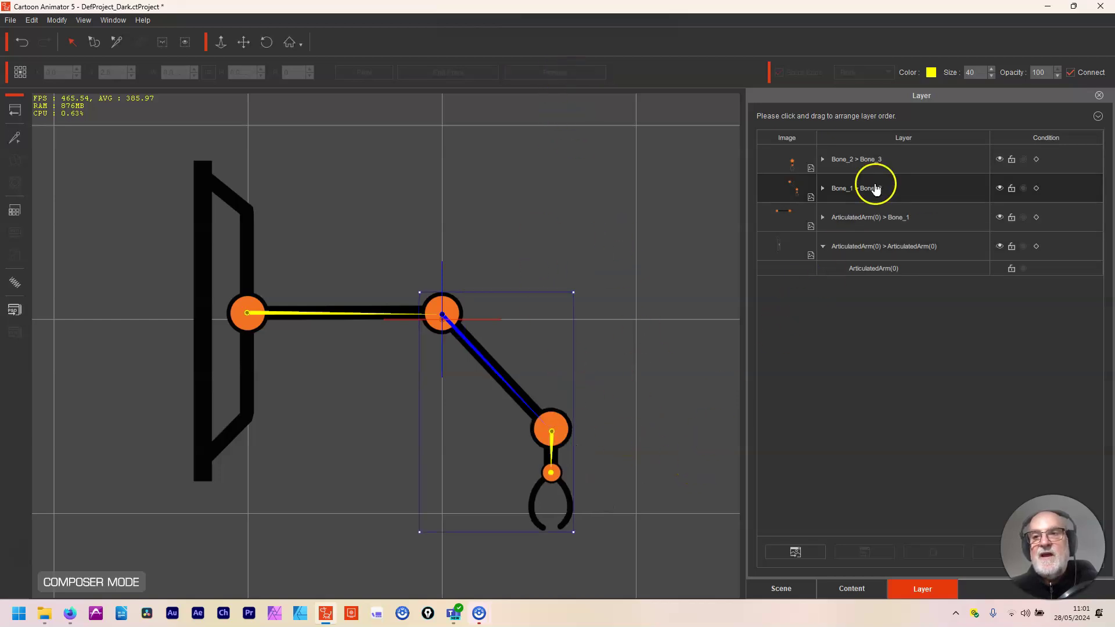
pyautogui.click(868, 190)
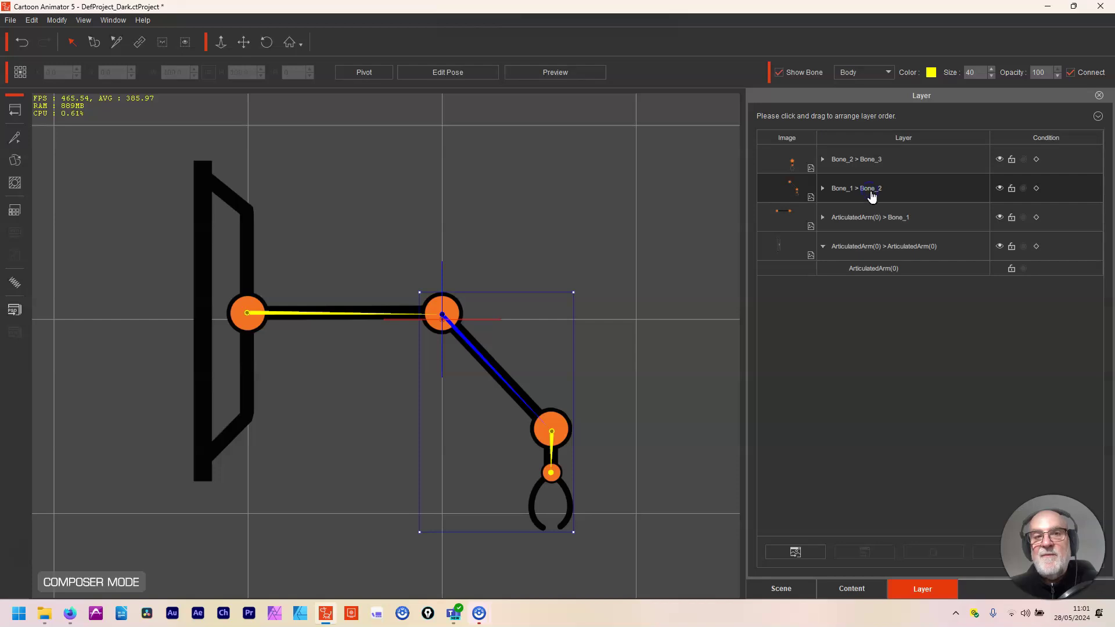
# - Extend the Bone_1 > Bone_2 mask over the small claw joint and its link
pyautogui.click(16, 183)
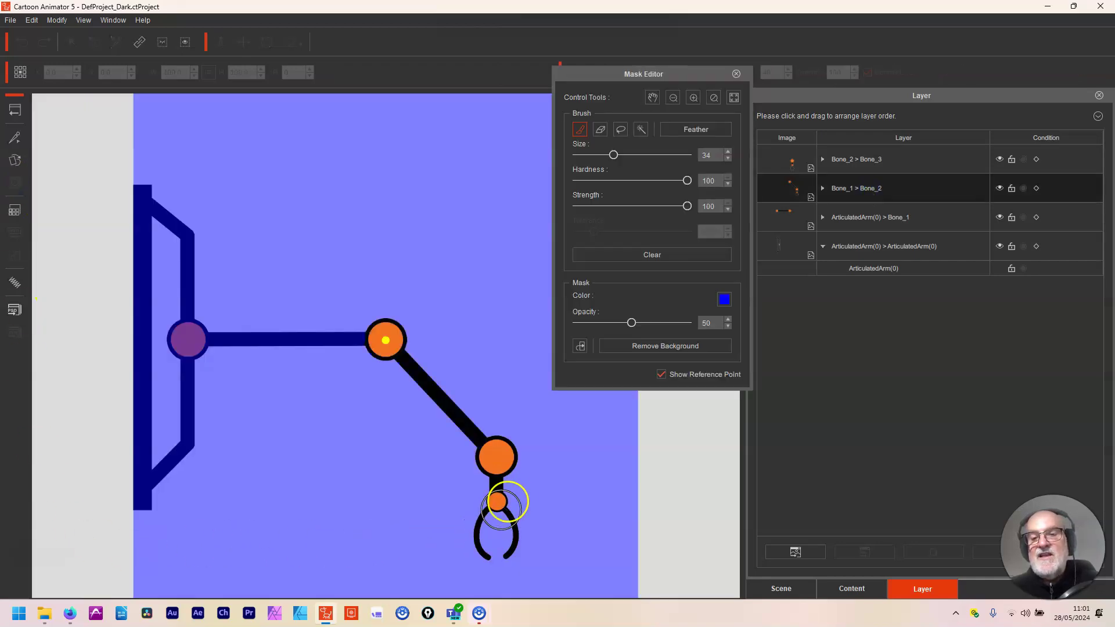
pyautogui.moveTo(492, 495)
pyautogui.mouseDown()
pyautogui.moveTo(502, 499)
pyautogui.moveTo(488, 530)
pyautogui.moveTo(507, 537)
pyautogui.moveTo(502, 504)
pyautogui.mouseUp()
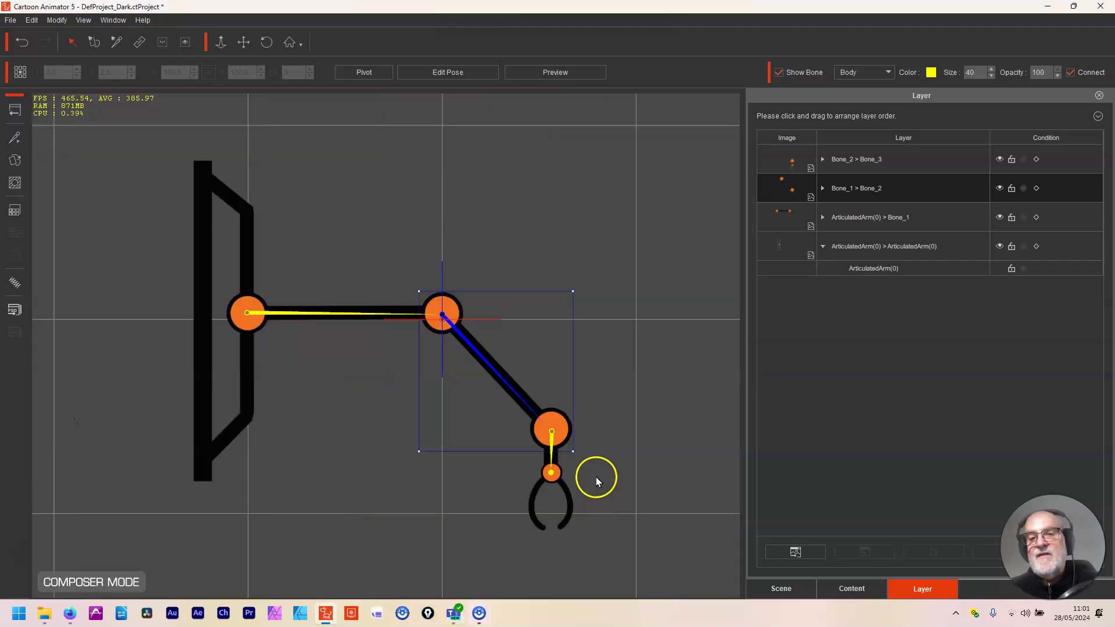
# - In preview, tilt the claw at its joint and rotate the forearm upward at the elbow
pyautogui.click(554, 71)
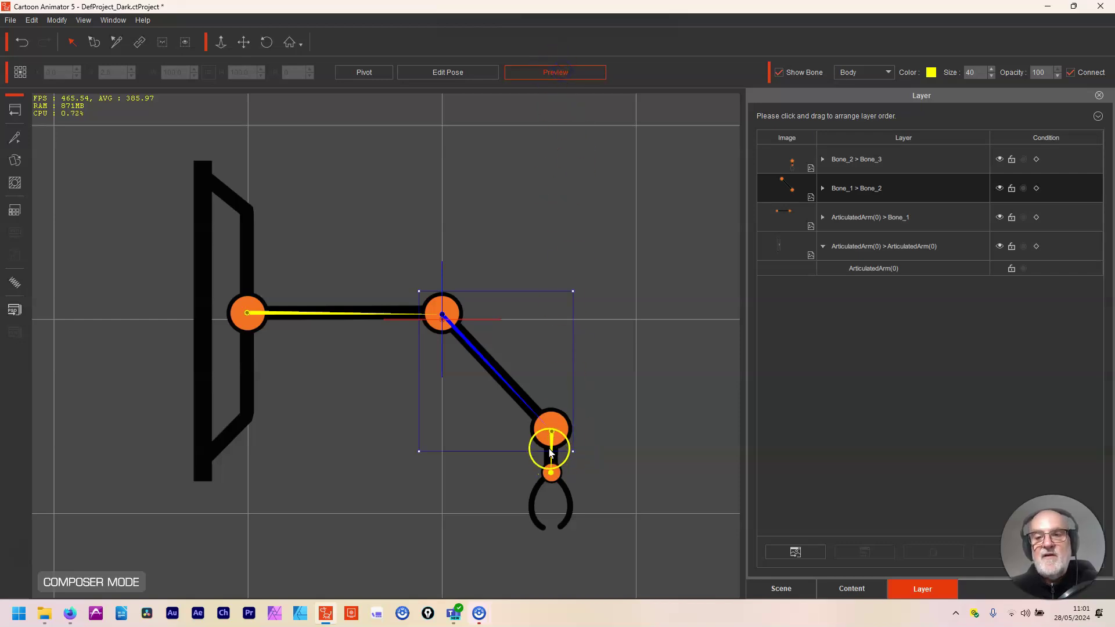
pyautogui.click(552, 431)
pyautogui.moveTo(583, 408); pyautogui.dragTo(600, 373)
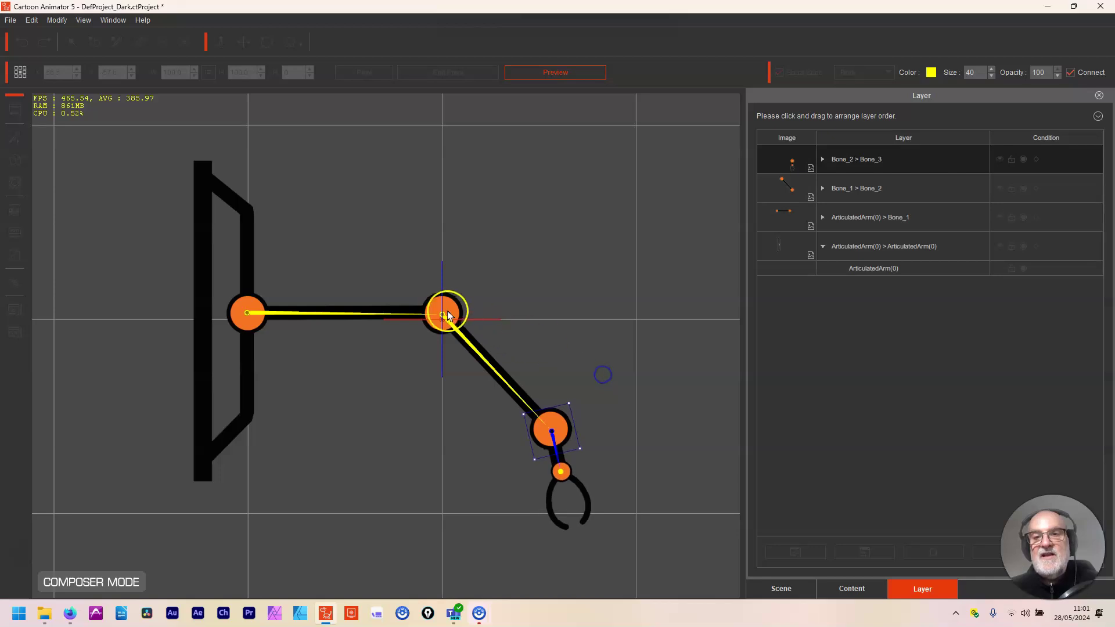
pyautogui.click(442, 313)
pyautogui.moveTo(473, 291); pyautogui.dragTo(462, 208)
# - Raise the arm about 30° at the shoulder, bend the forearm down, and turn the claw clockwise
pyautogui.click(257, 329)
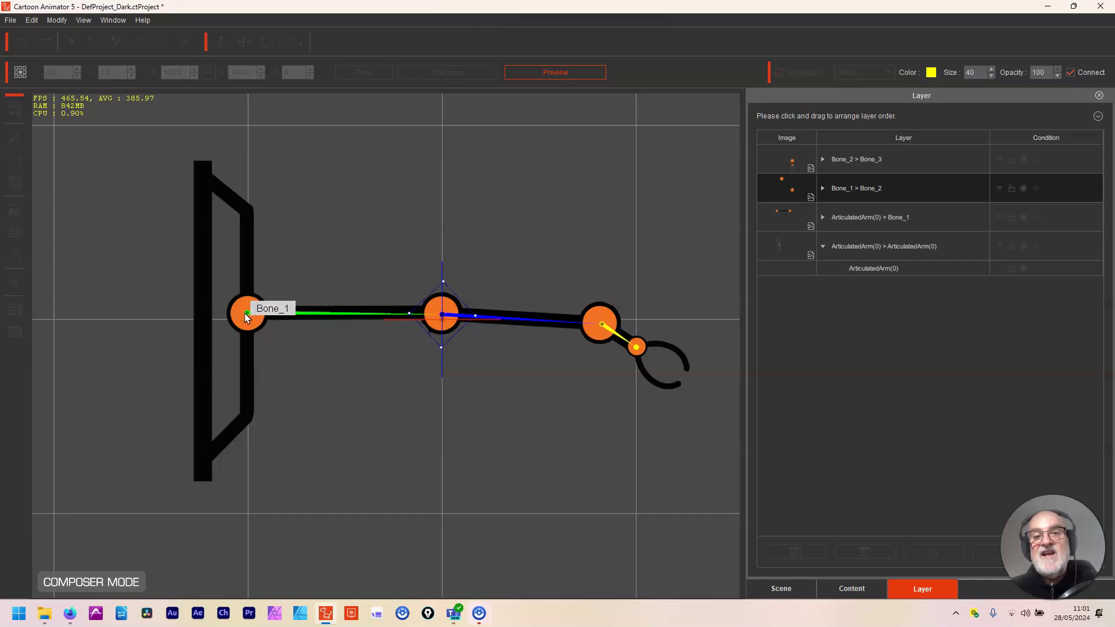
pyautogui.click(247, 315)
pyautogui.moveTo(269, 294); pyautogui.dragTo(268, 250)
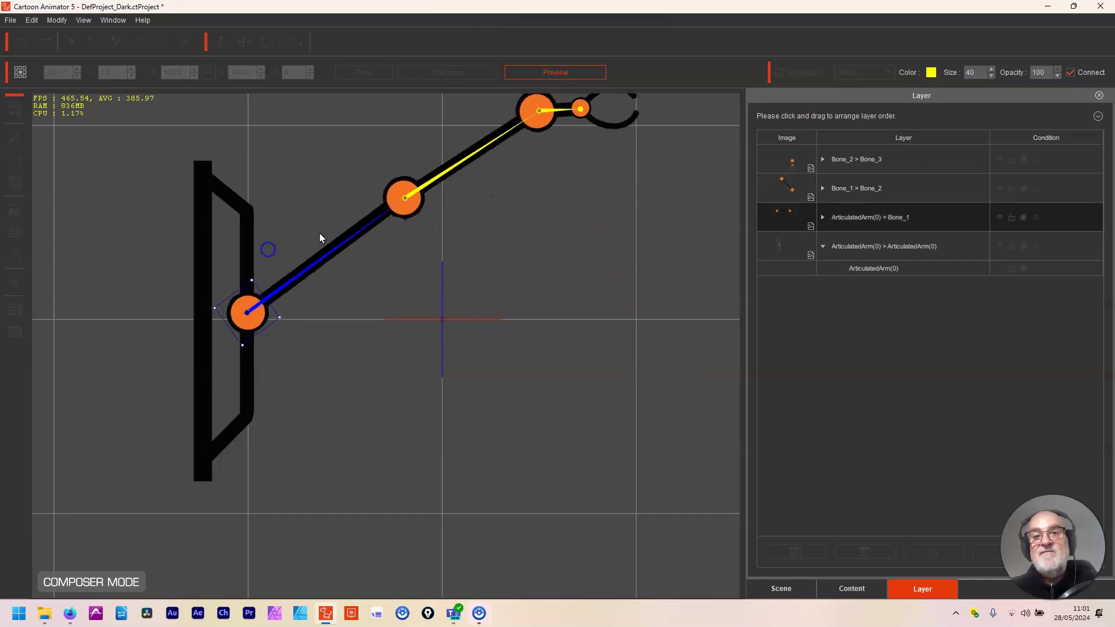
pyautogui.click(409, 200)
pyautogui.moveTo(436, 219); pyautogui.dragTo(370, 287)
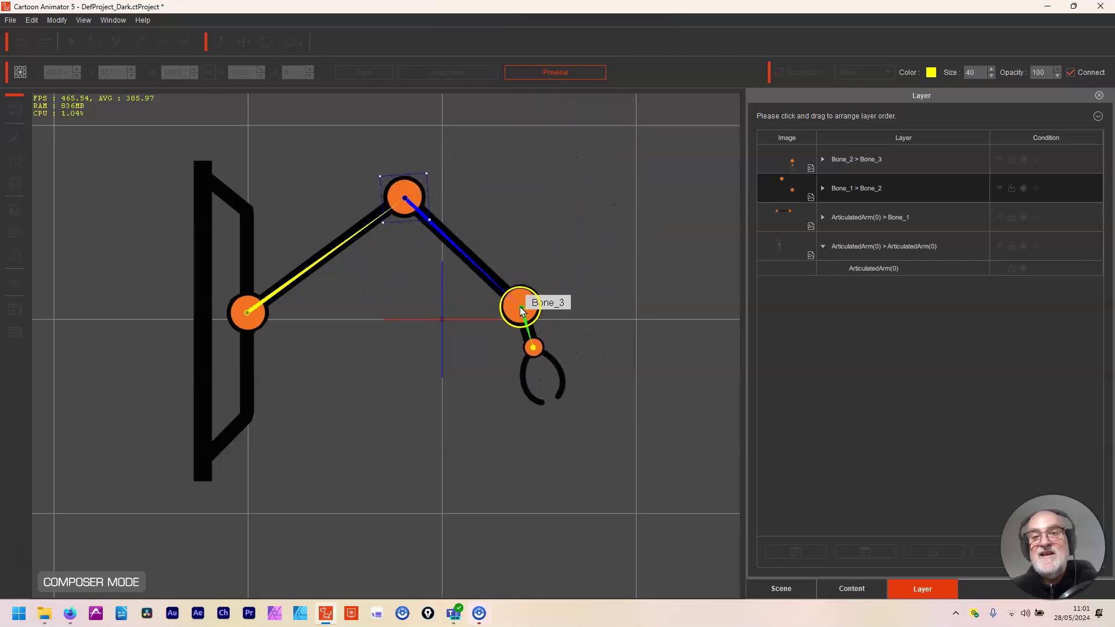
pyautogui.click(540, 305)
pyautogui.moveTo(554, 321); pyautogui.dragTo(536, 345)
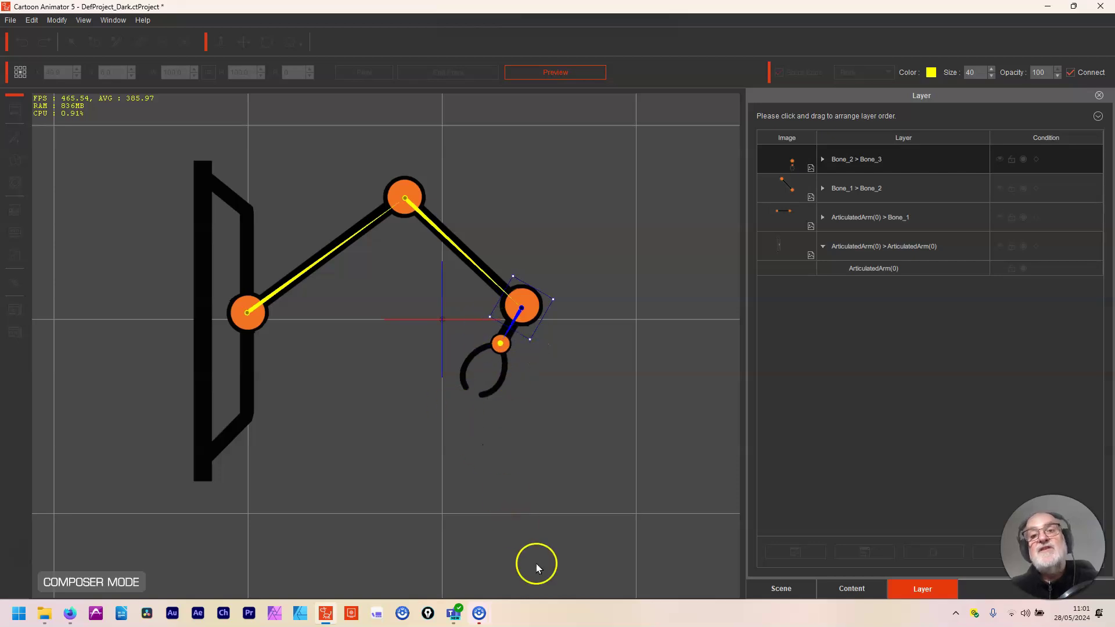